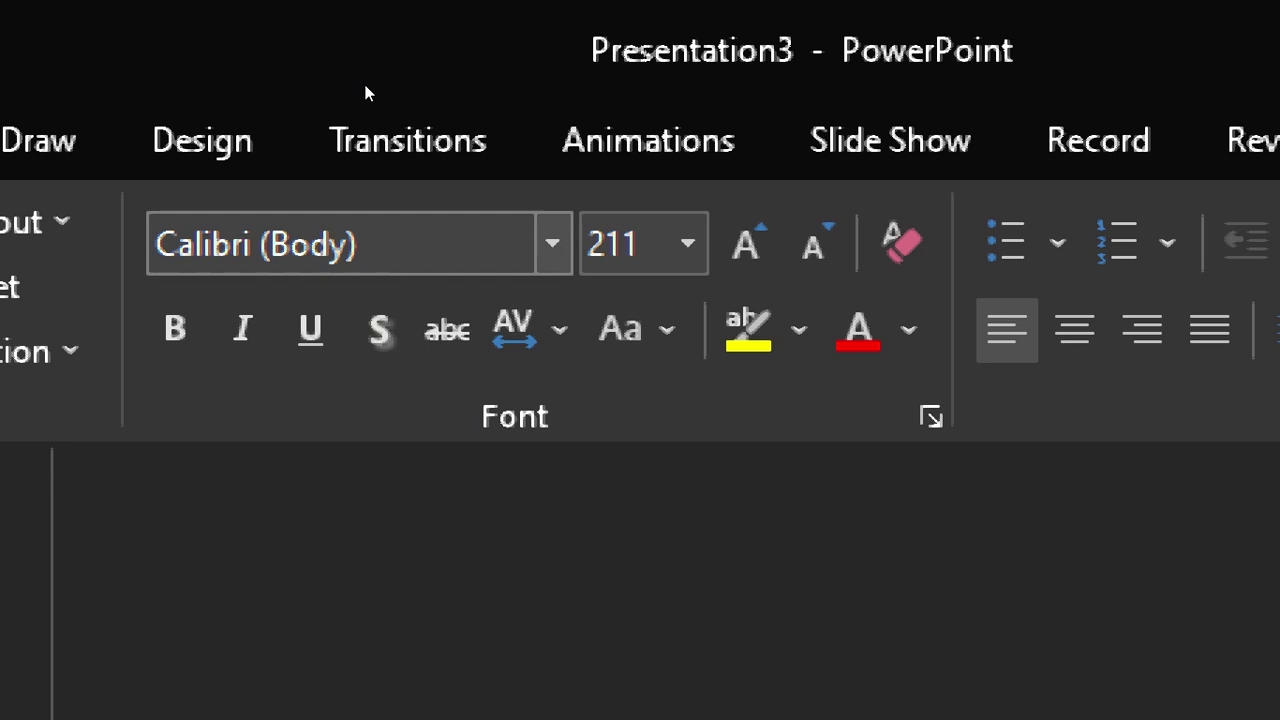
Step: Format the BROMO text in bold Arial Black and move its text box down to the slide's vertical centre
{"action": "left_click", "coordinate": [552, 243]}
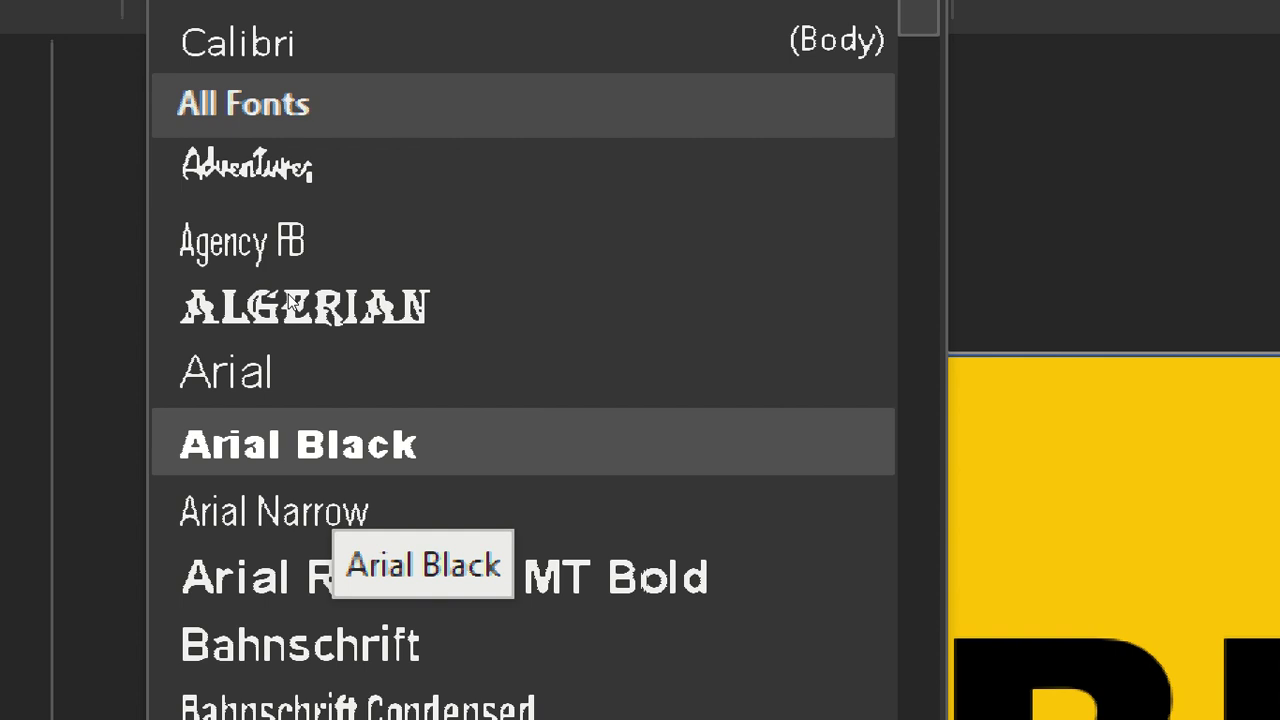
{"action": "left_click", "coordinate": [298, 443]}
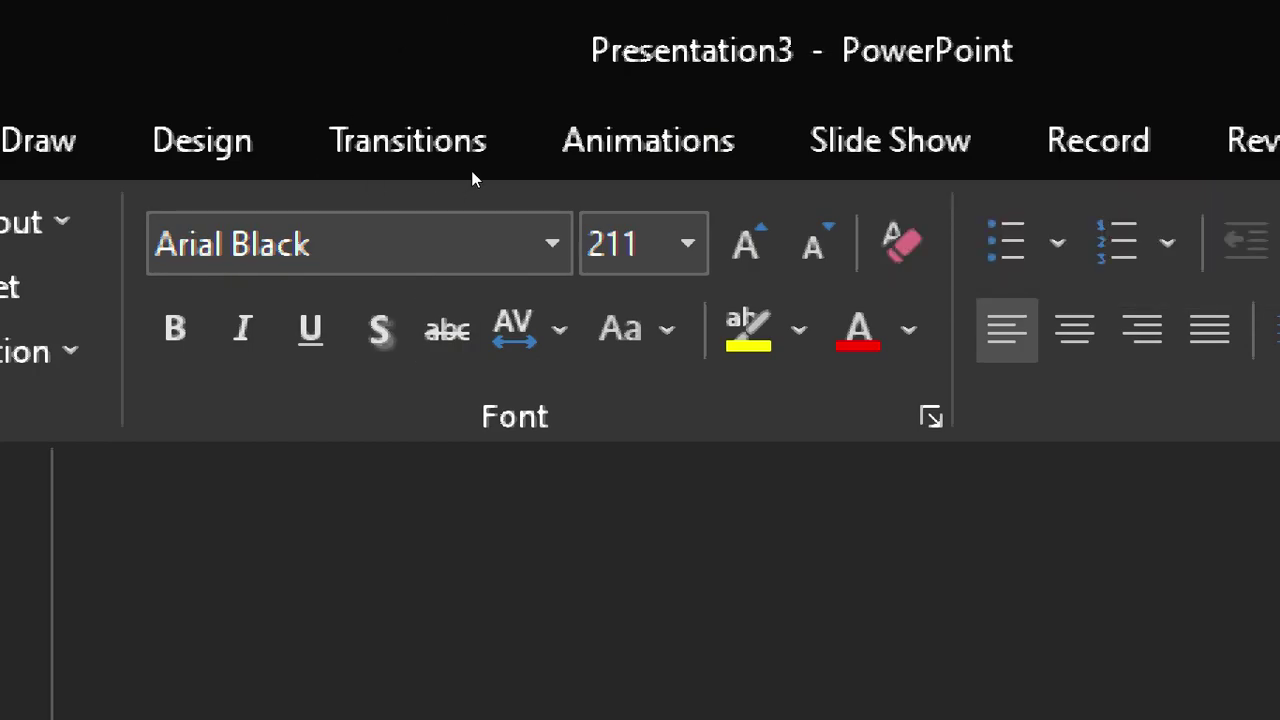
{"action": "key", "text": "ctrl+b"}
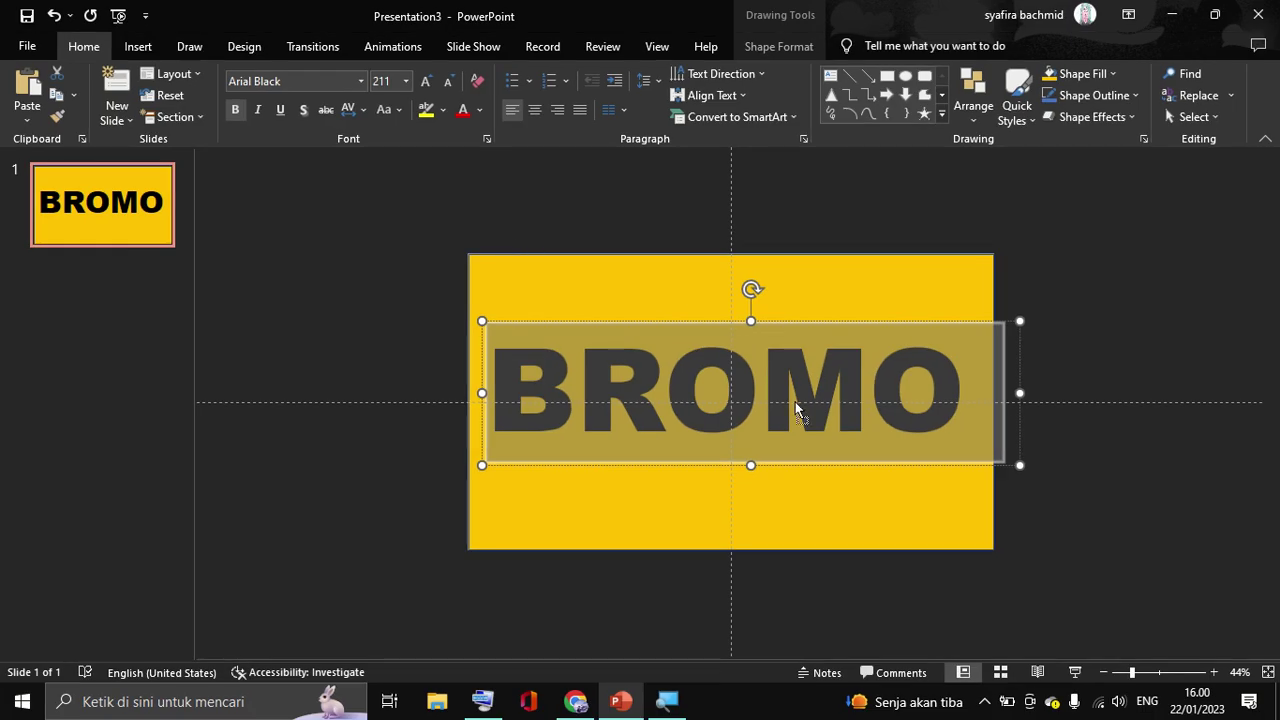
{"action": "left_click", "coordinate": [797, 408]}
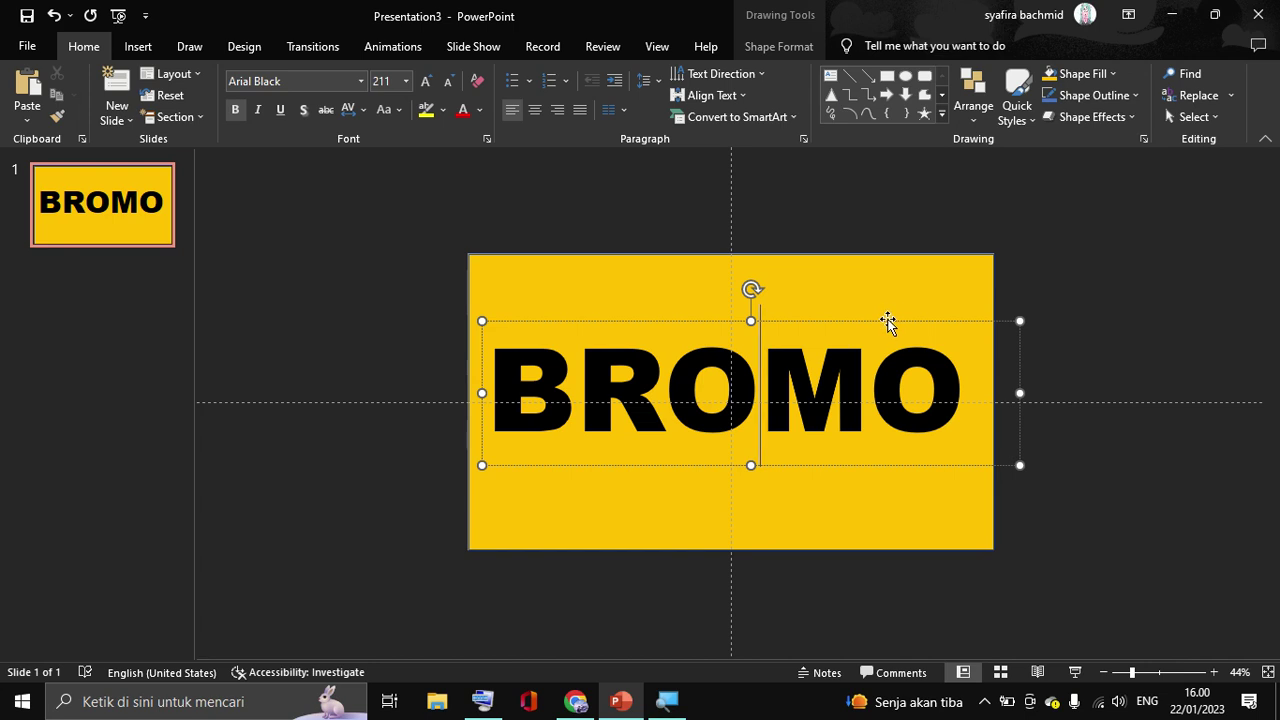
{"action": "left_click_drag", "start_coordinate": [888, 321], "coordinate": [890, 337]}
Step: Set the font size of the whole BROMO text to 222
{"action": "left_click", "coordinate": [806, 400]}
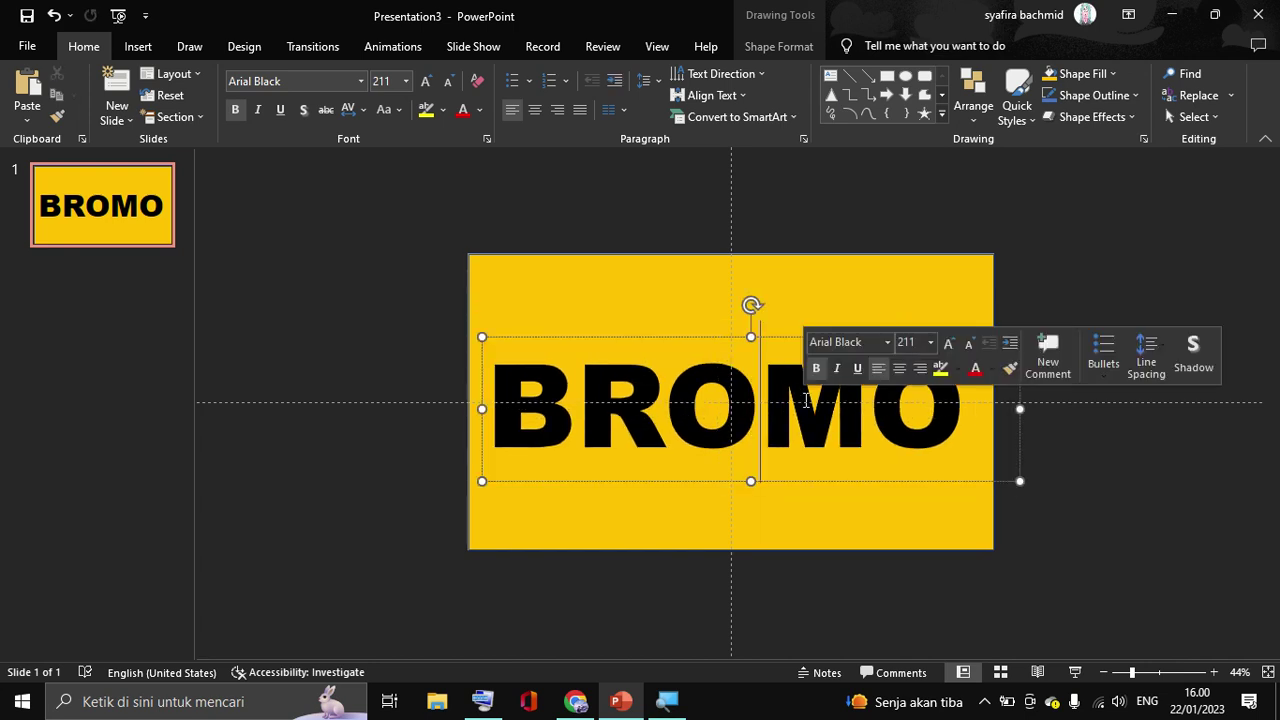
{"action": "key", "text": "ctrl+a"}
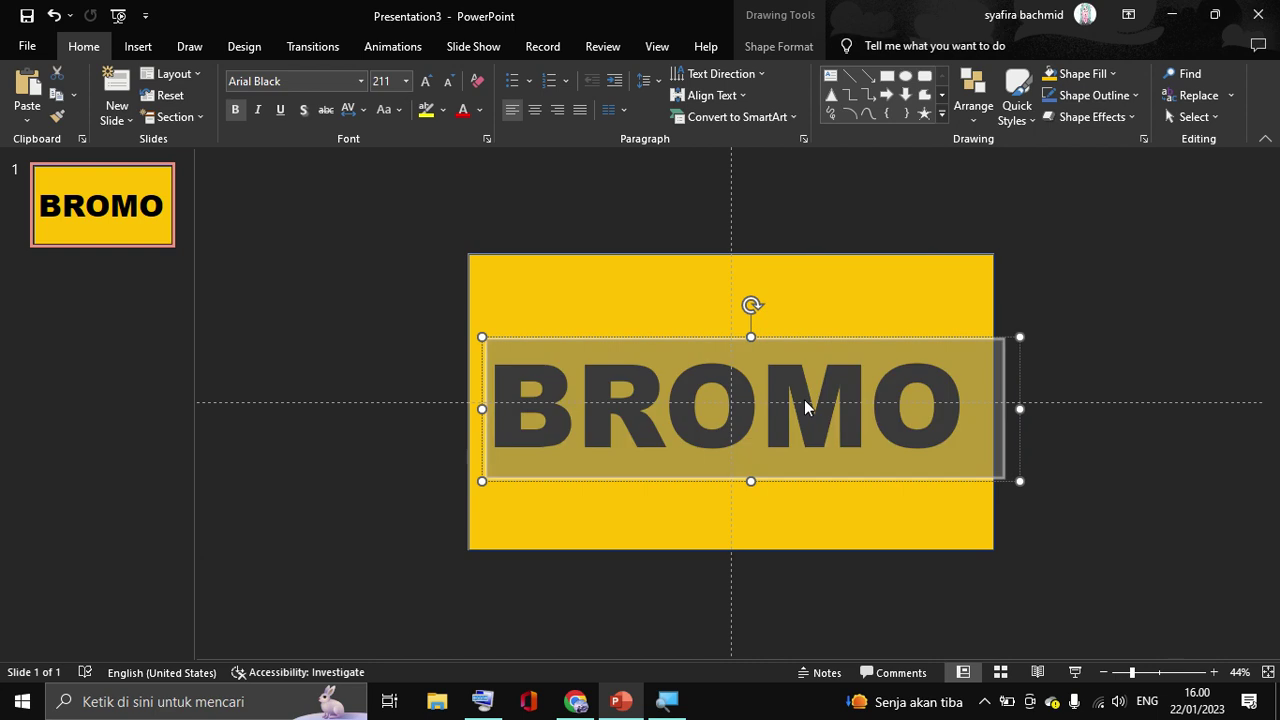
{"action": "left_click", "coordinate": [396, 80]}
{"action": "type", "text": "222"}
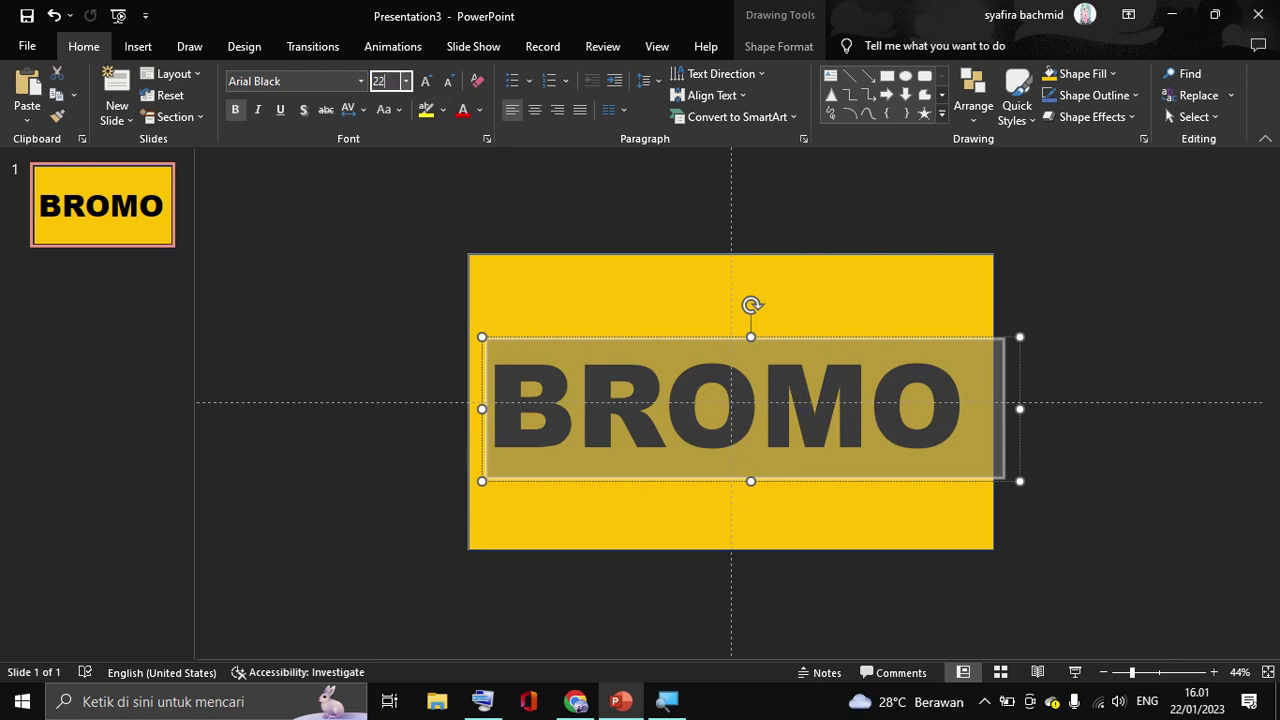
{"action": "key", "text": "Return"}
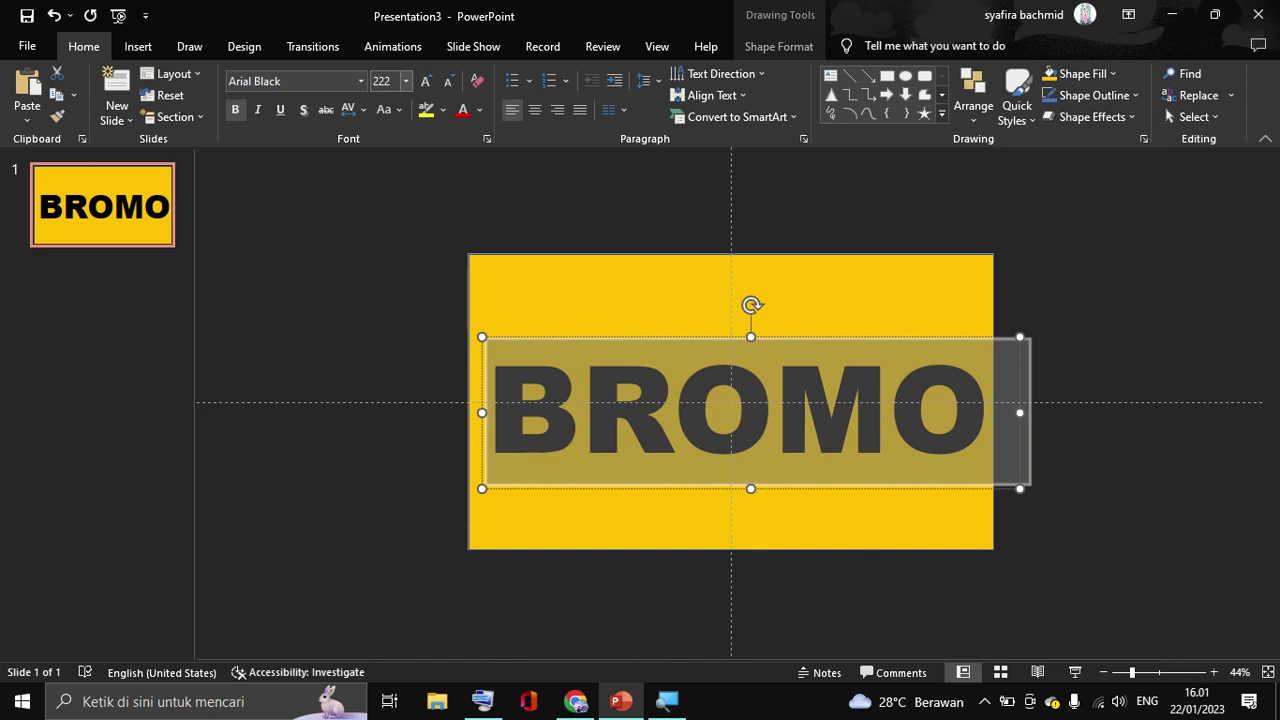
Step: Set the BROMO text's font size to 244 and widen its box to fit the word on one line, centred on the slide
{"action": "left_click", "coordinate": [397, 81]}
{"action": "key", "text": "Return"}
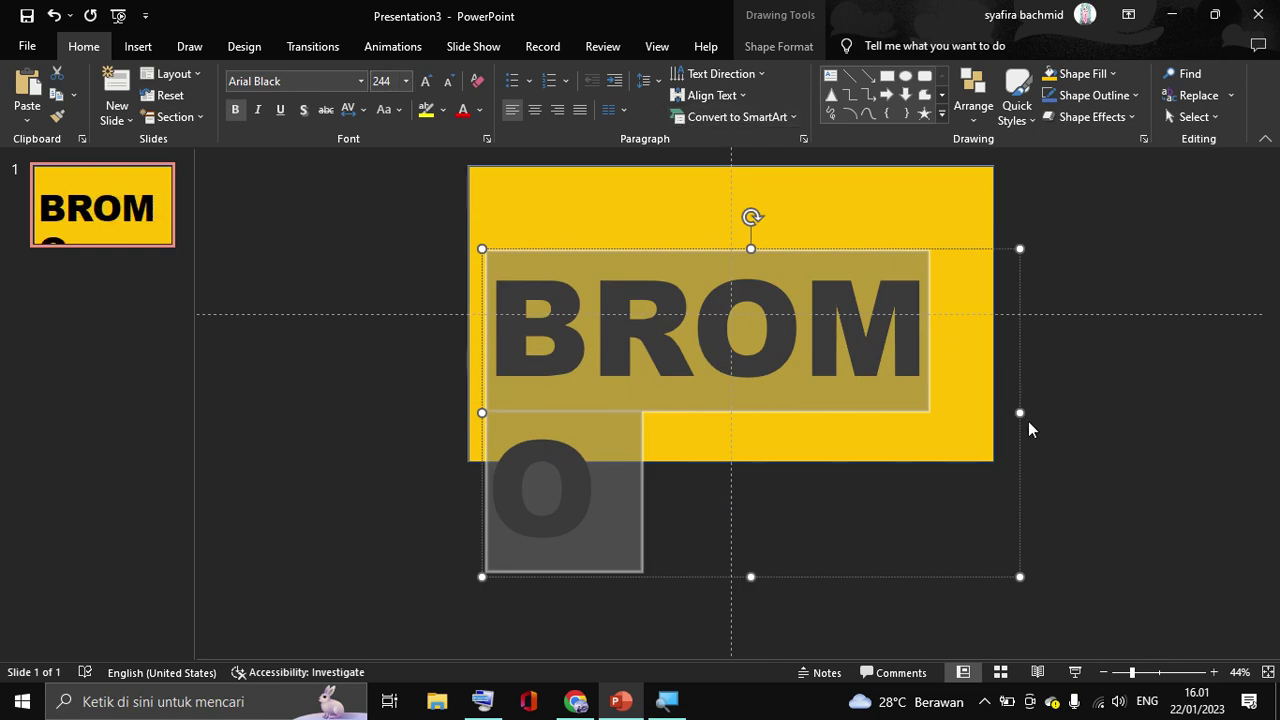
{"action": "left_click_drag", "start_coordinate": [1020, 413], "coordinate": [1066, 414]}
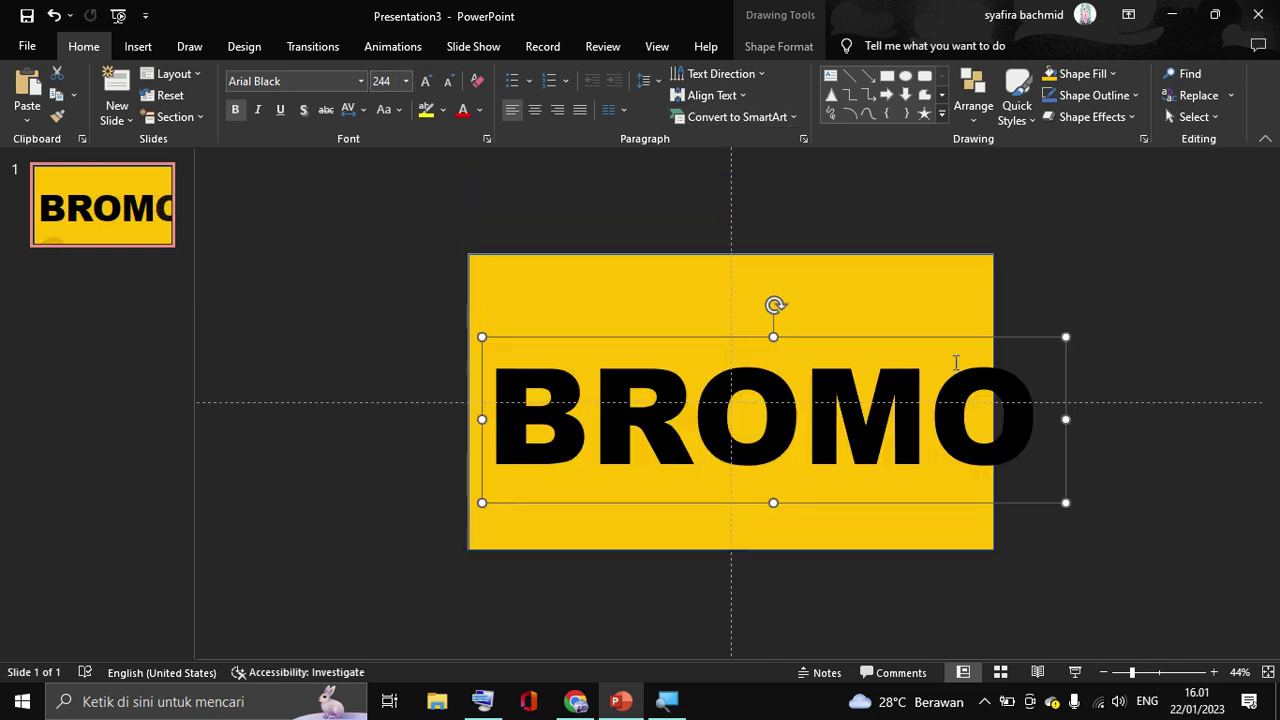
{"action": "left_click_drag", "start_coordinate": [920, 337], "coordinate": [889, 320]}
Step: Set the BROMO text's font size to 234 and recentre the text box on the yellow rectangle
{"action": "left_click", "coordinate": [718, 398]}
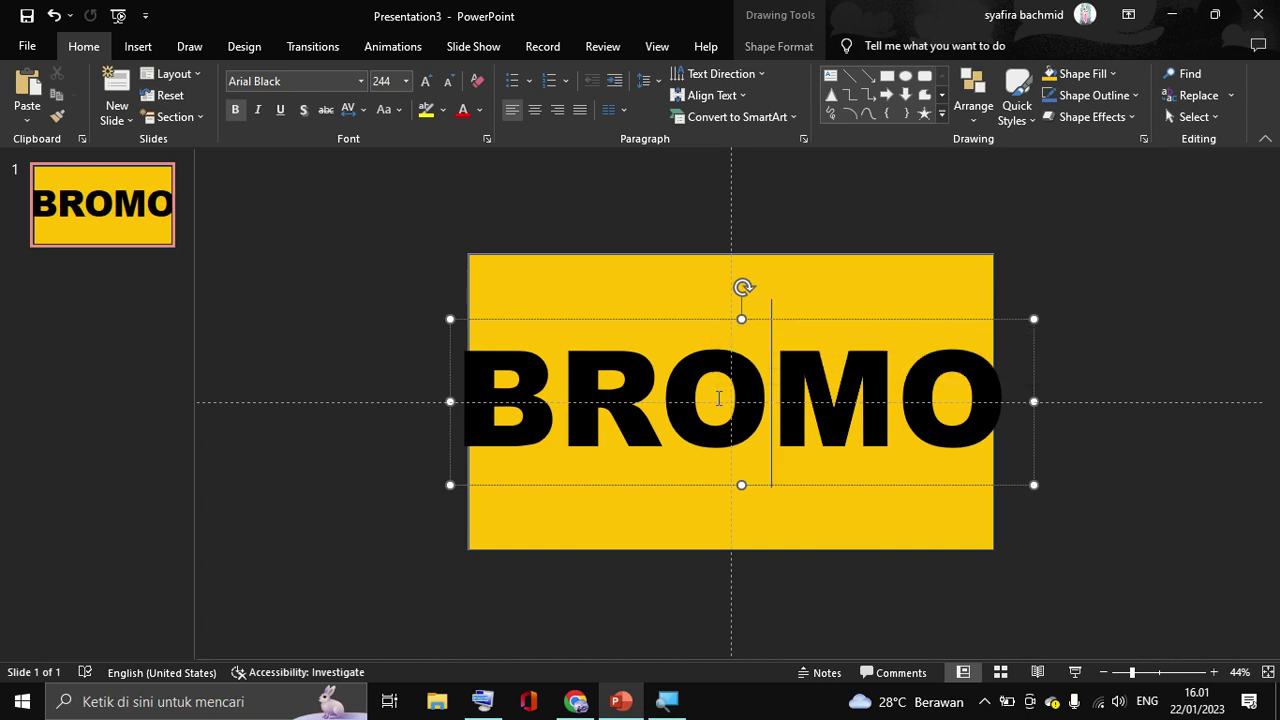
{"action": "double_click", "coordinate": [718, 399]}
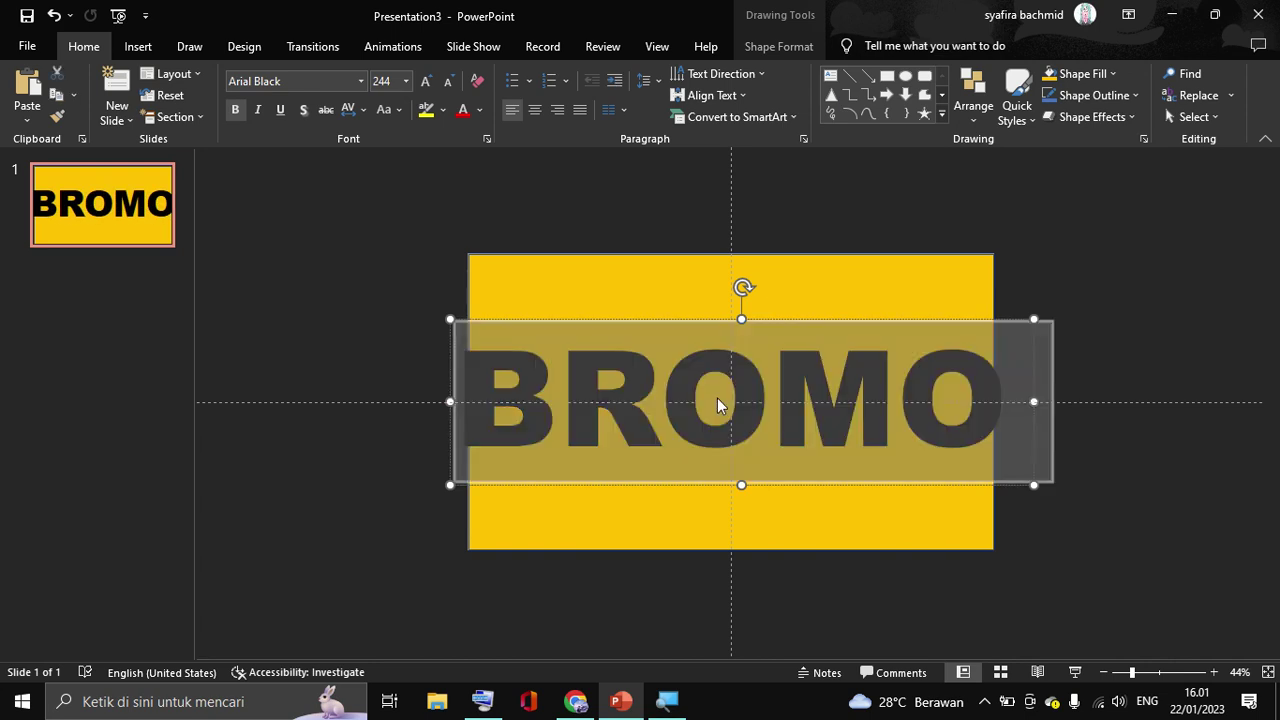
{"action": "left_click", "coordinate": [395, 81]}
{"action": "type", "text": "234"}
{"action": "key", "text": "Return"}
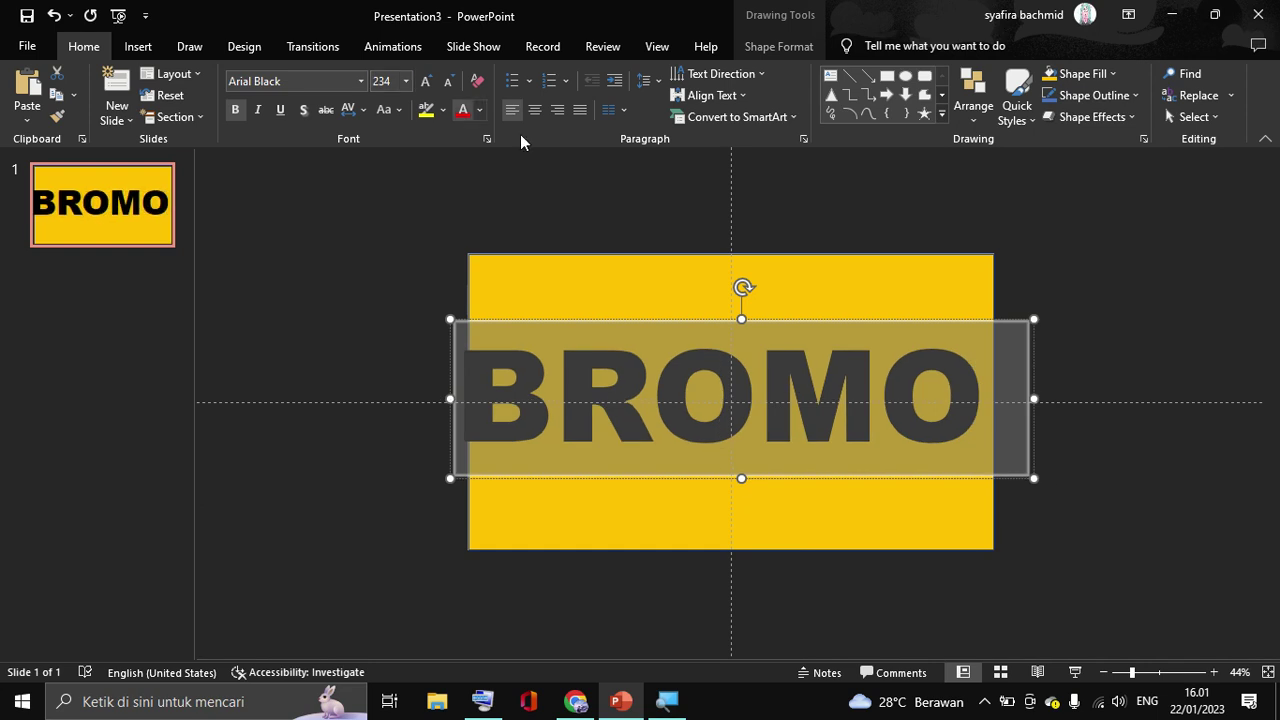
{"action": "left_click", "coordinate": [758, 331]}
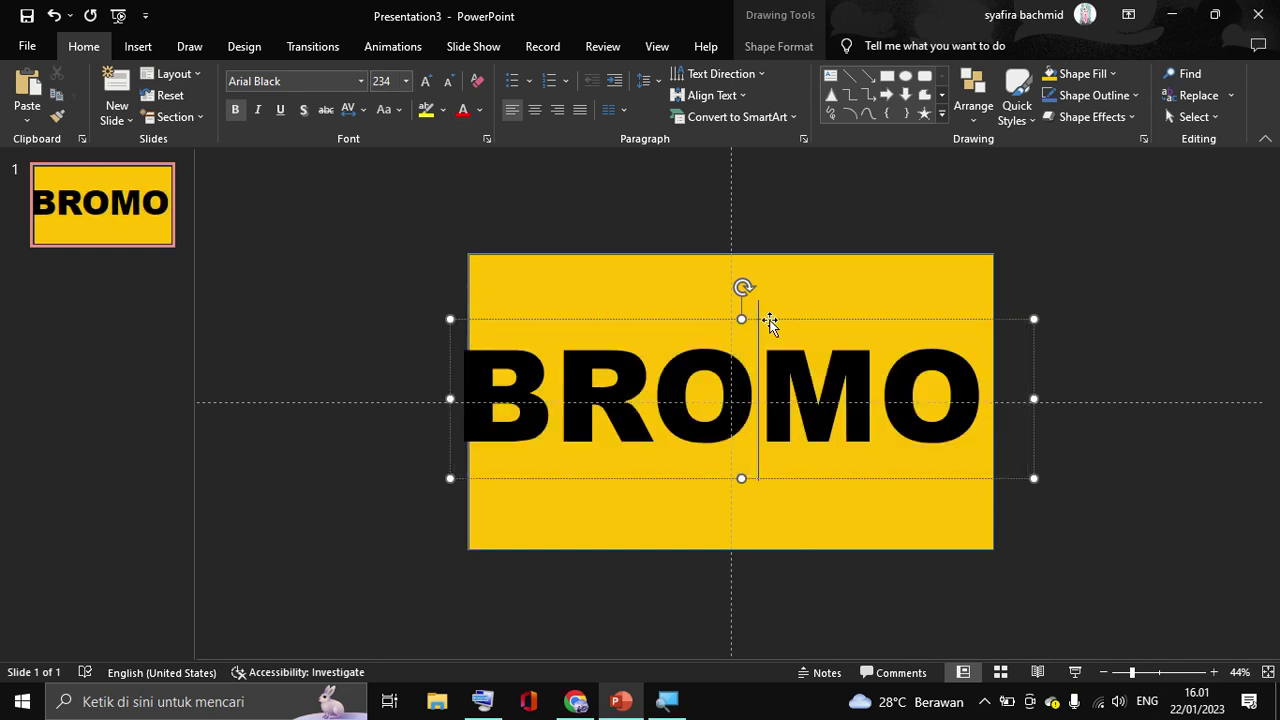
{"action": "left_click_drag", "start_coordinate": [769, 322], "coordinate": [783, 322]}
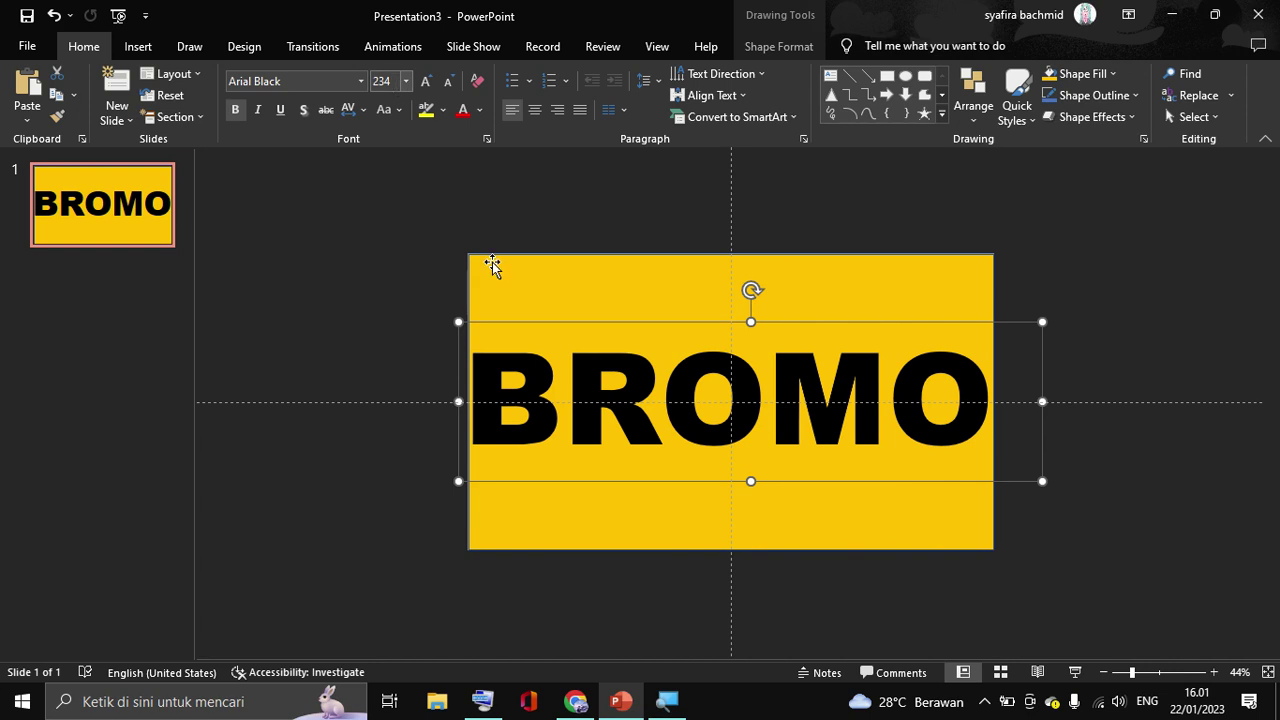
Step: Try growing the BROMO text to font size 281 and shrinking it to 195
{"action": "triple_click", "coordinate": [543, 354]}
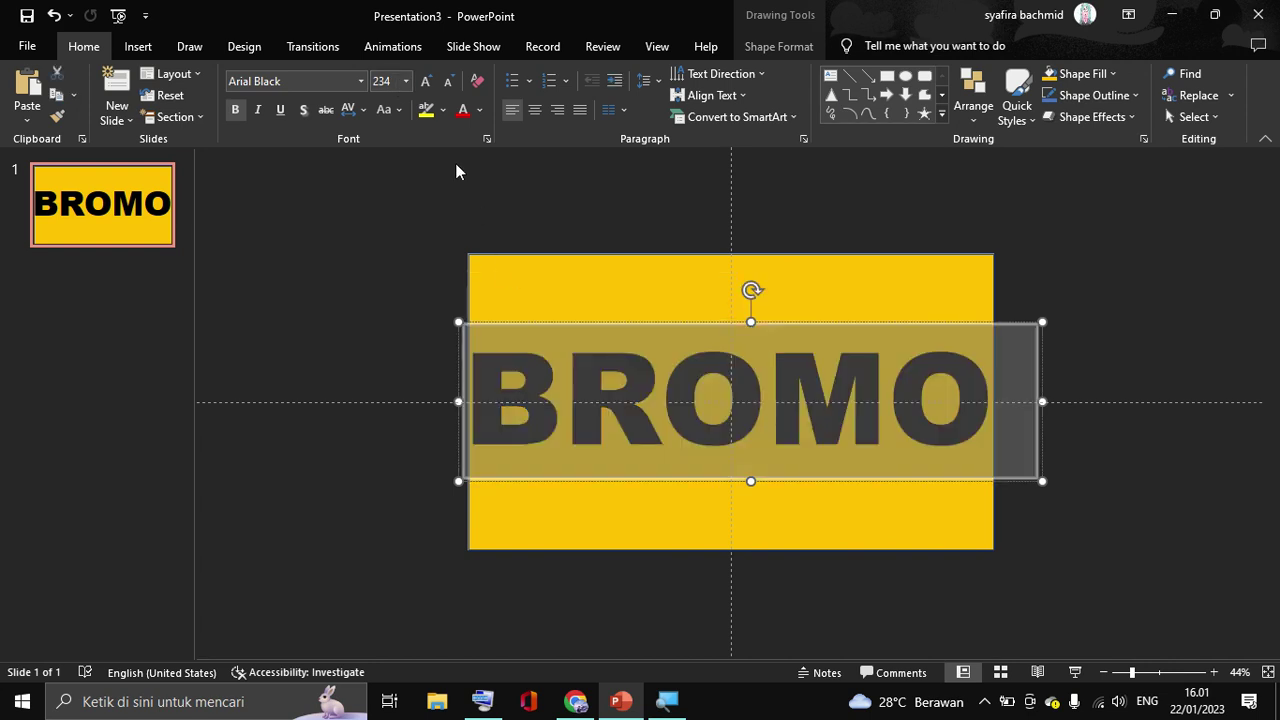
{"action": "left_click", "coordinate": [426, 80]}
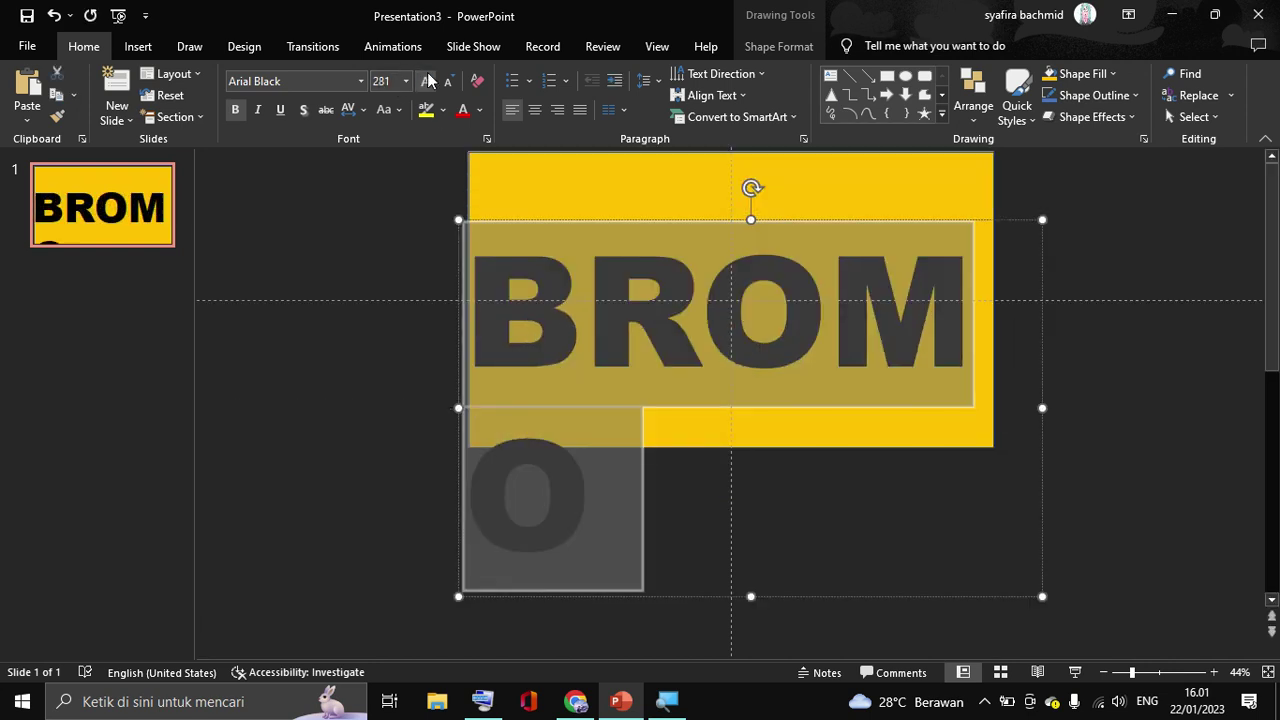
{"action": "left_click", "coordinate": [447, 81]}
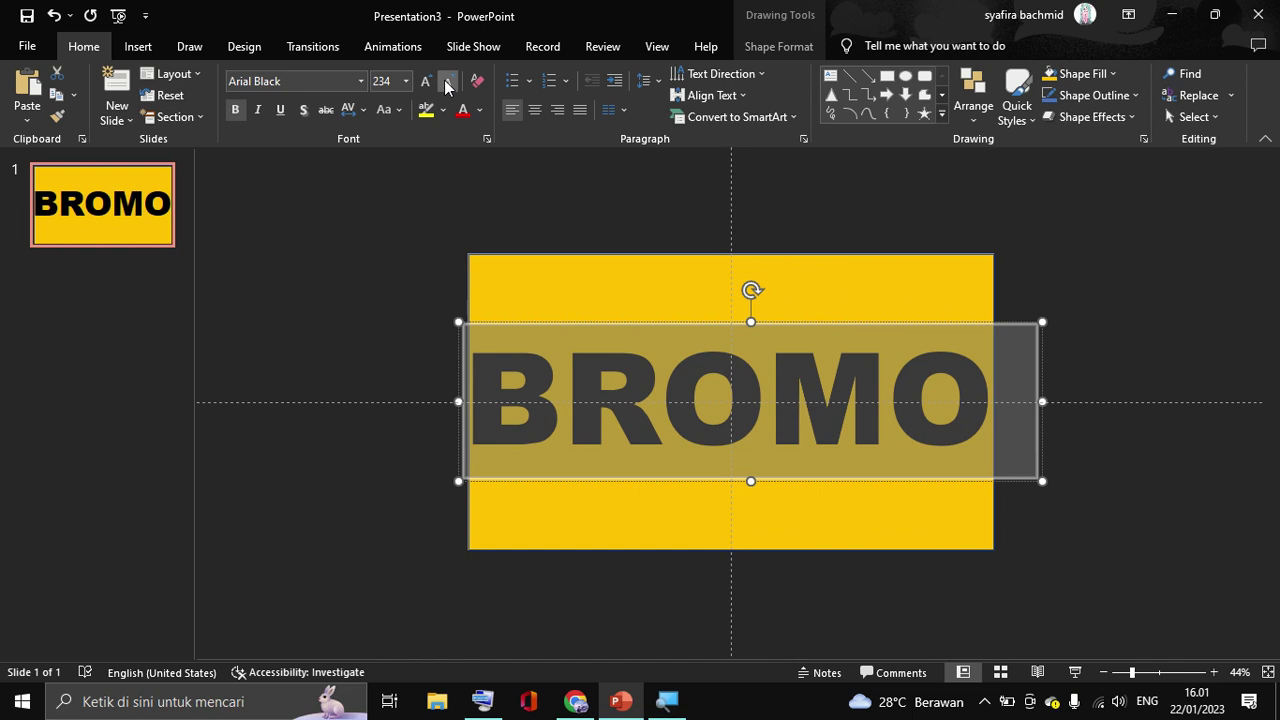
{"action": "left_click", "coordinate": [447, 81]}
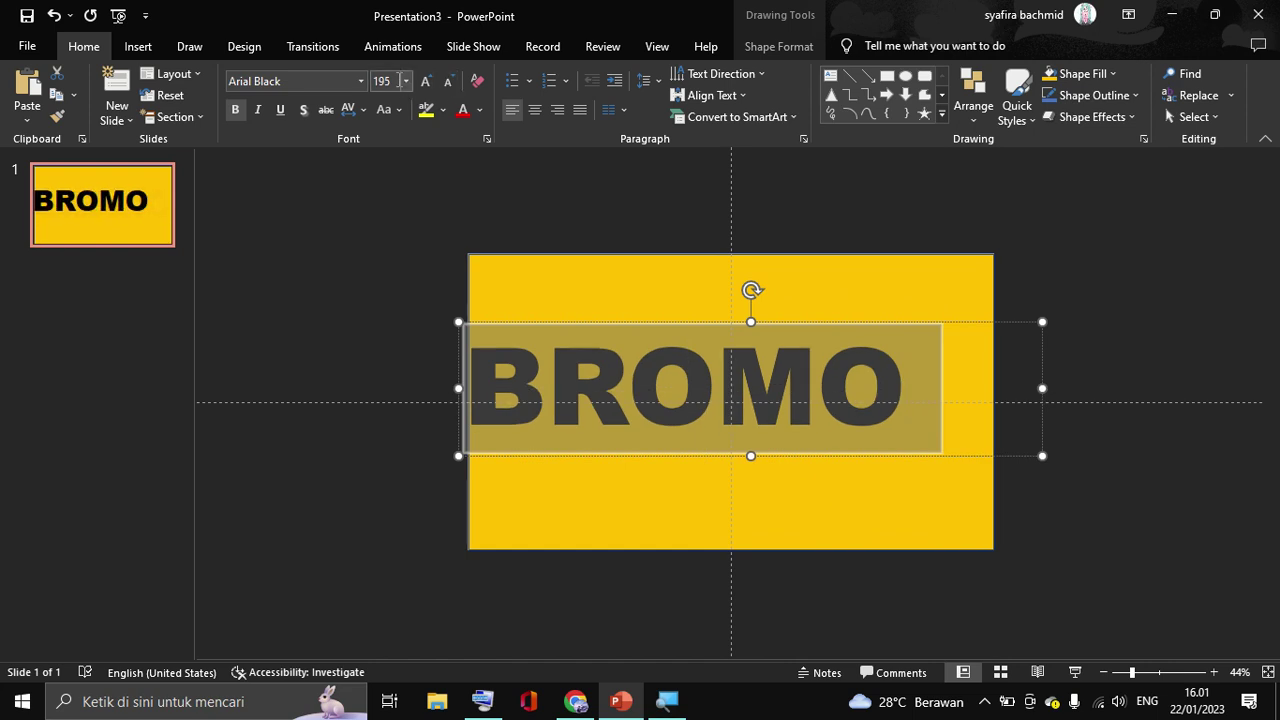
Step: Set the BROMO text's font size to 222 and centre the word on the yellow rectangle
{"action": "left_click", "coordinate": [400, 80]}
{"action": "type", "text": "222"}
{"action": "key", "text": "Return"}
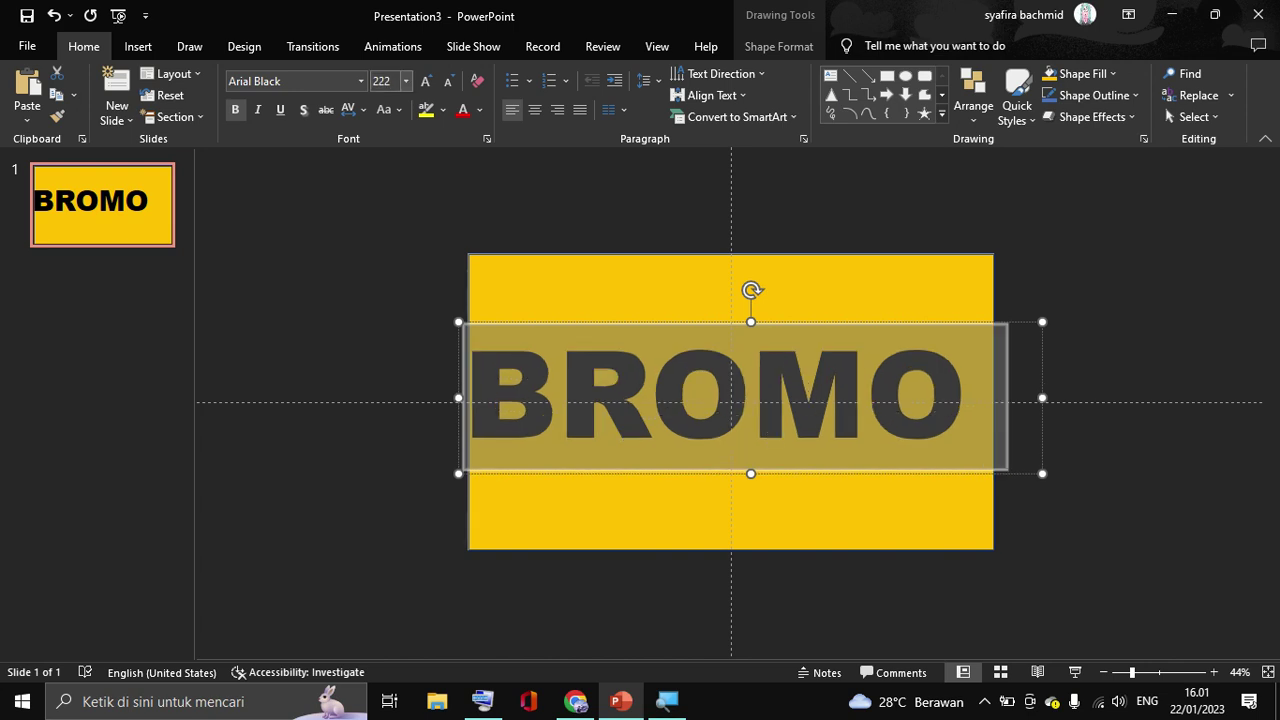
{"action": "left_click_drag", "start_coordinate": [784, 328], "coordinate": [802, 330]}
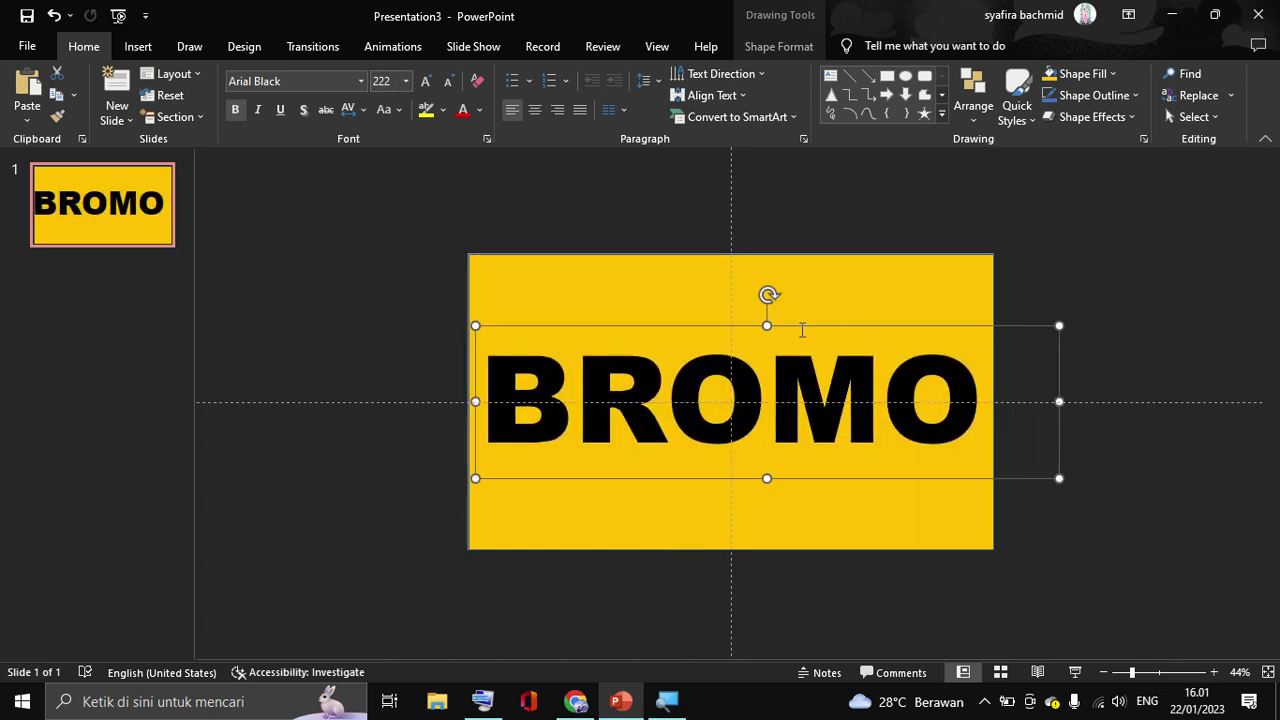
{"action": "left_click", "coordinate": [1124, 282]}
Step: Merge the BROMO text box and the yellow rectangle with Combine to cut the letters out over the photo
{"action": "left_click", "coordinate": [882, 364]}
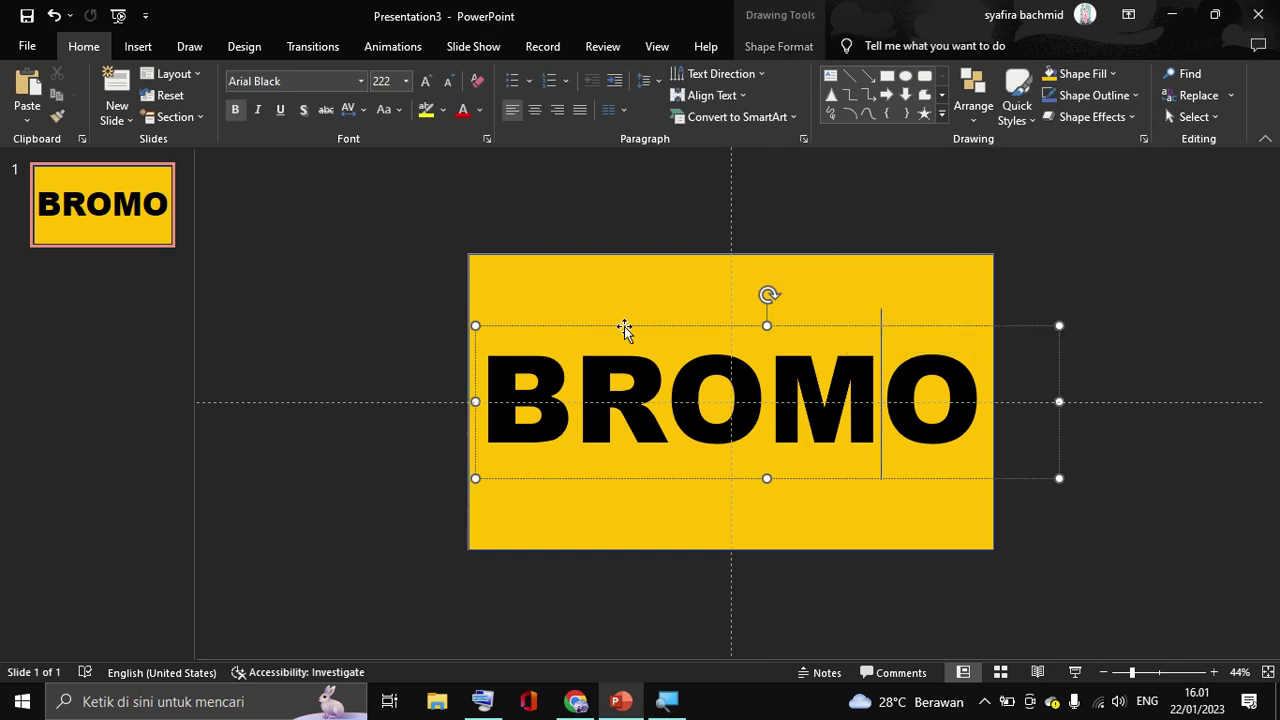
{"action": "left_click", "coordinate": [608, 285], "text": "shift"}
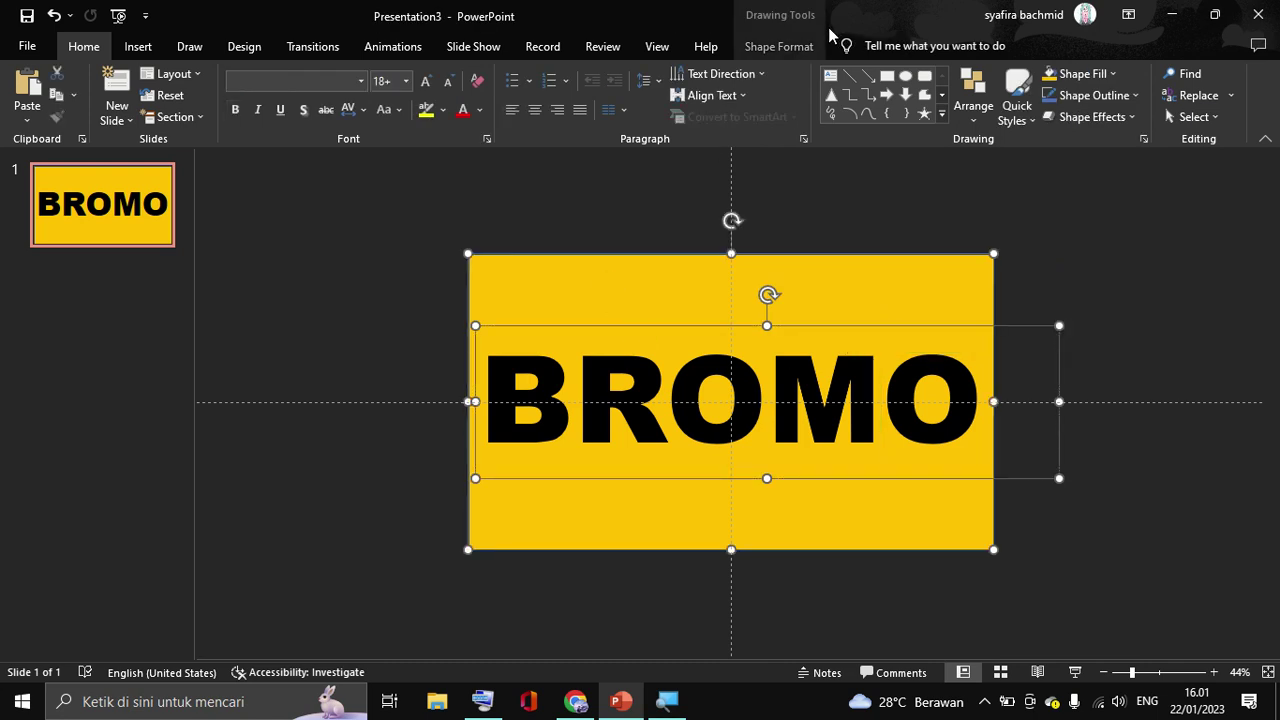
{"action": "left_click", "coordinate": [803, 46]}
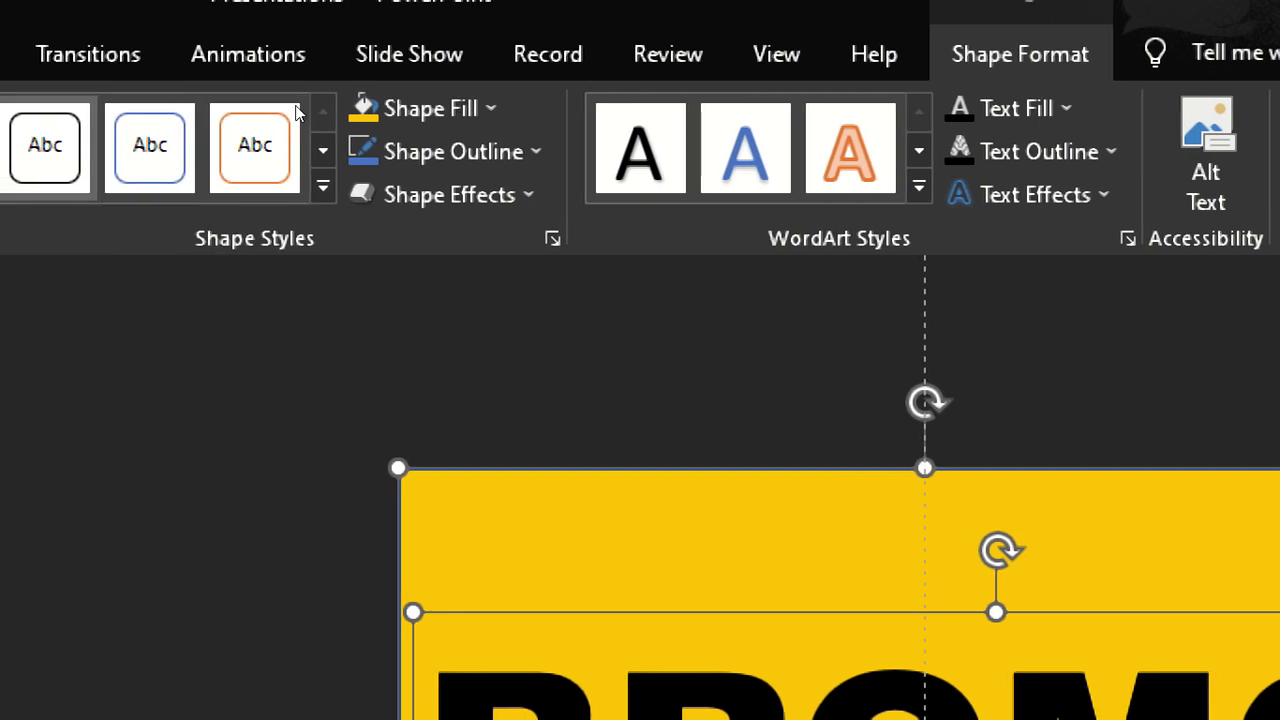
{"action": "left_click", "coordinate": [40, 195]}
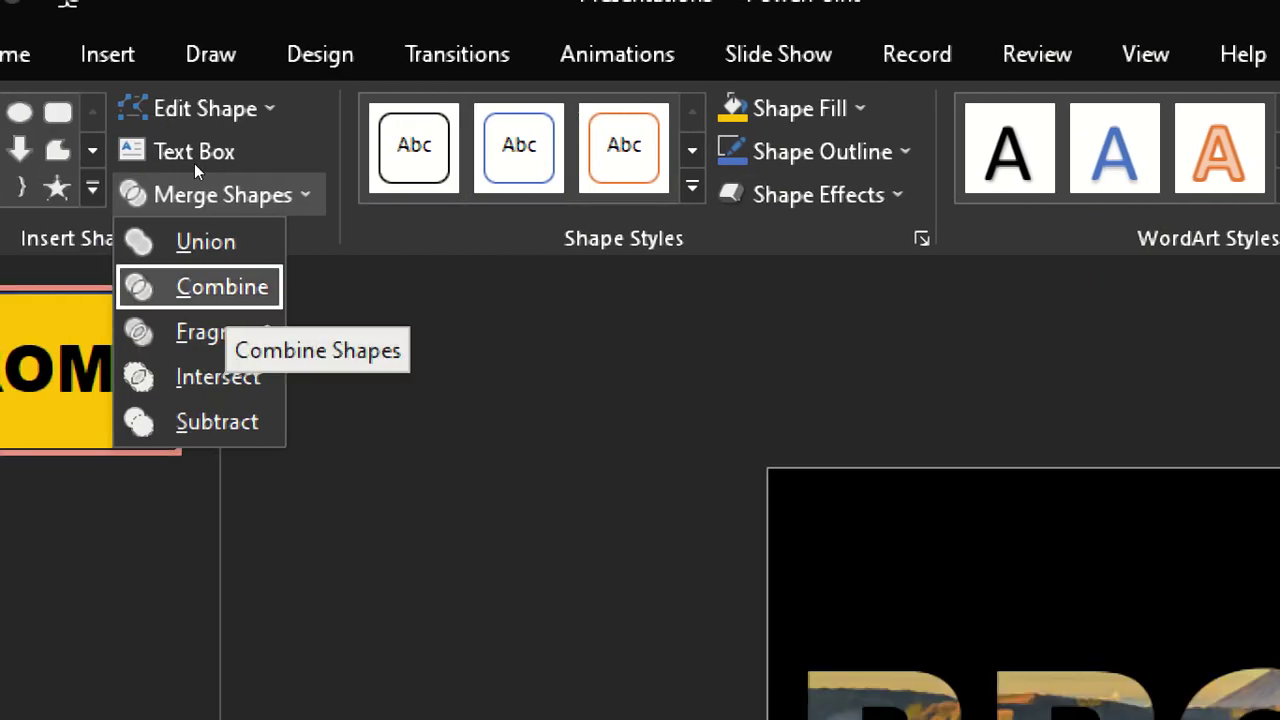
{"action": "key", "text": "Return"}
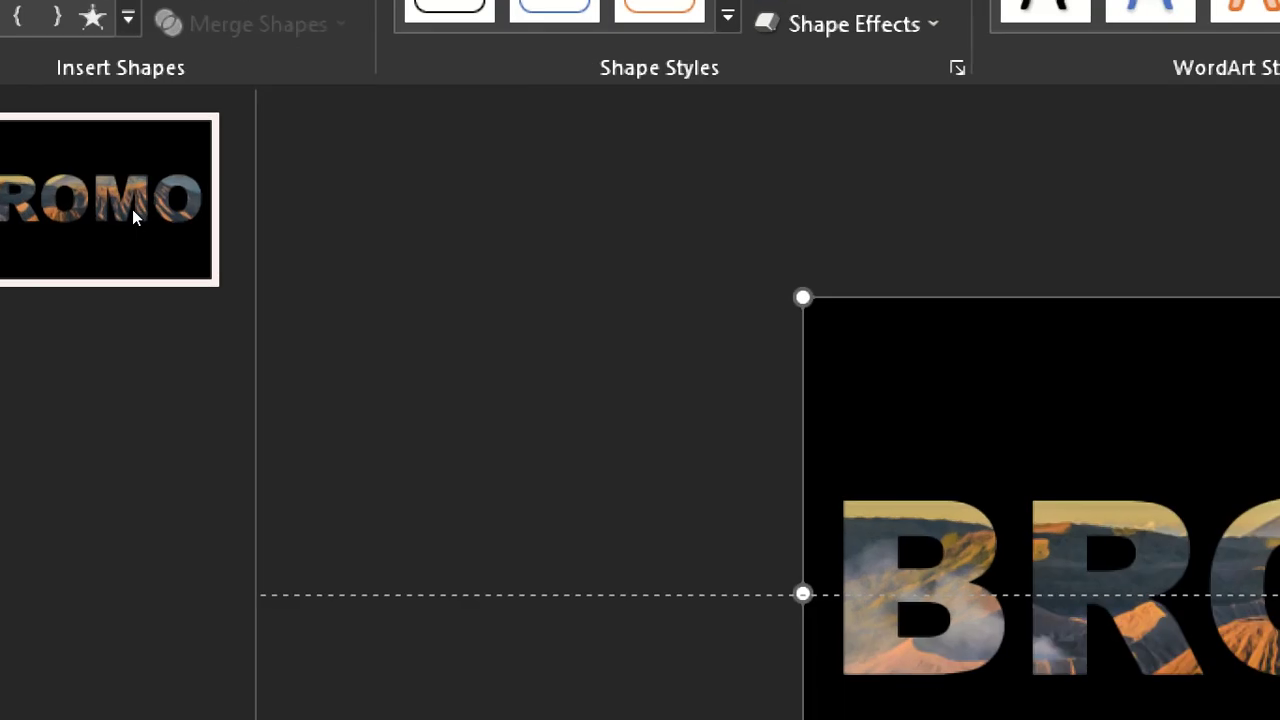
Step: Duplicate the slide with the BROMO cut-out
{"action": "right_click", "coordinate": [133, 212]}
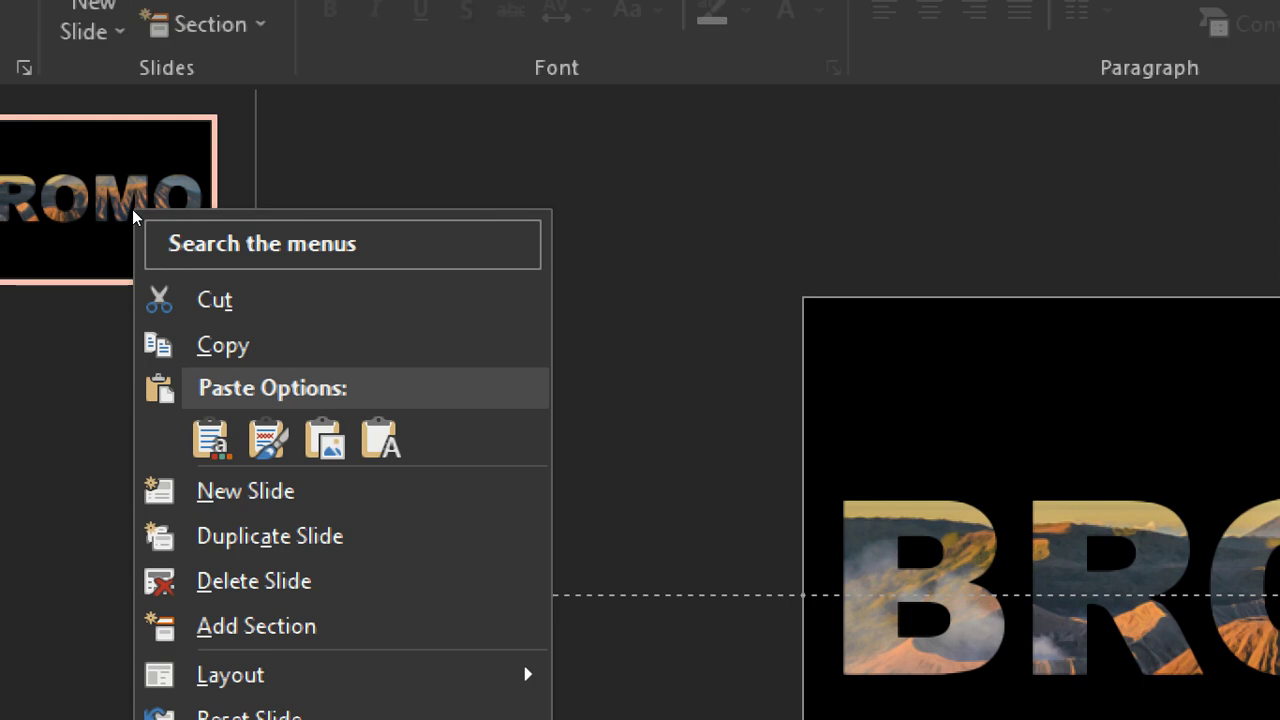
{"action": "key", "text": "Return"}
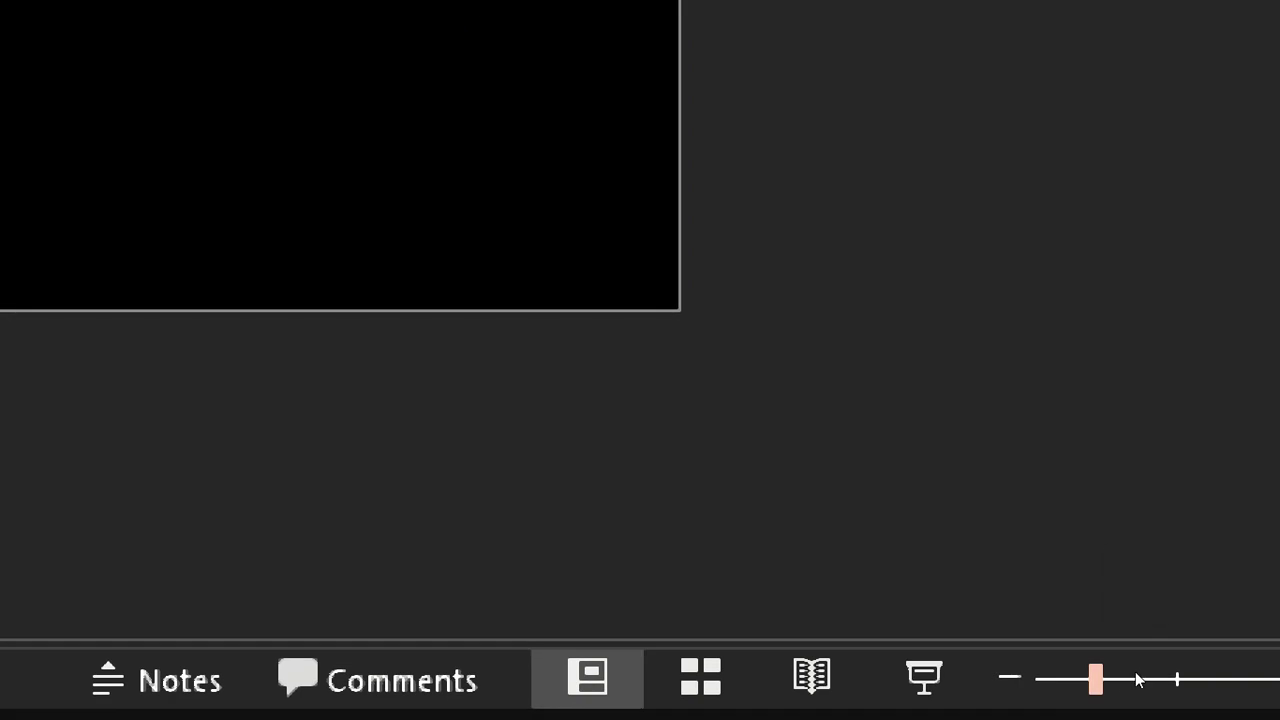
Step: On slide 2, enlarge the black BROMO cut-out from its corners to about nine times the slide's width
{"action": "left_click_drag", "start_coordinate": [1095, 680], "coordinate": [1088, 679]}
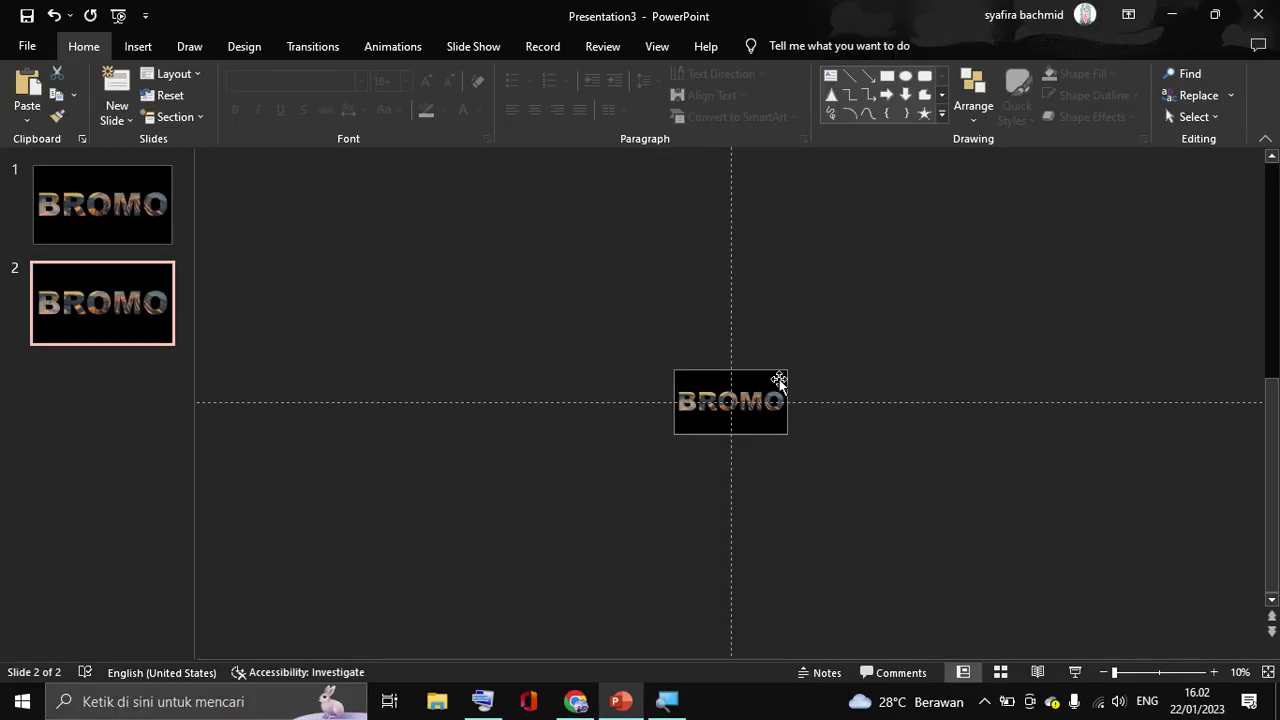
{"action": "left_click", "coordinate": [775, 378]}
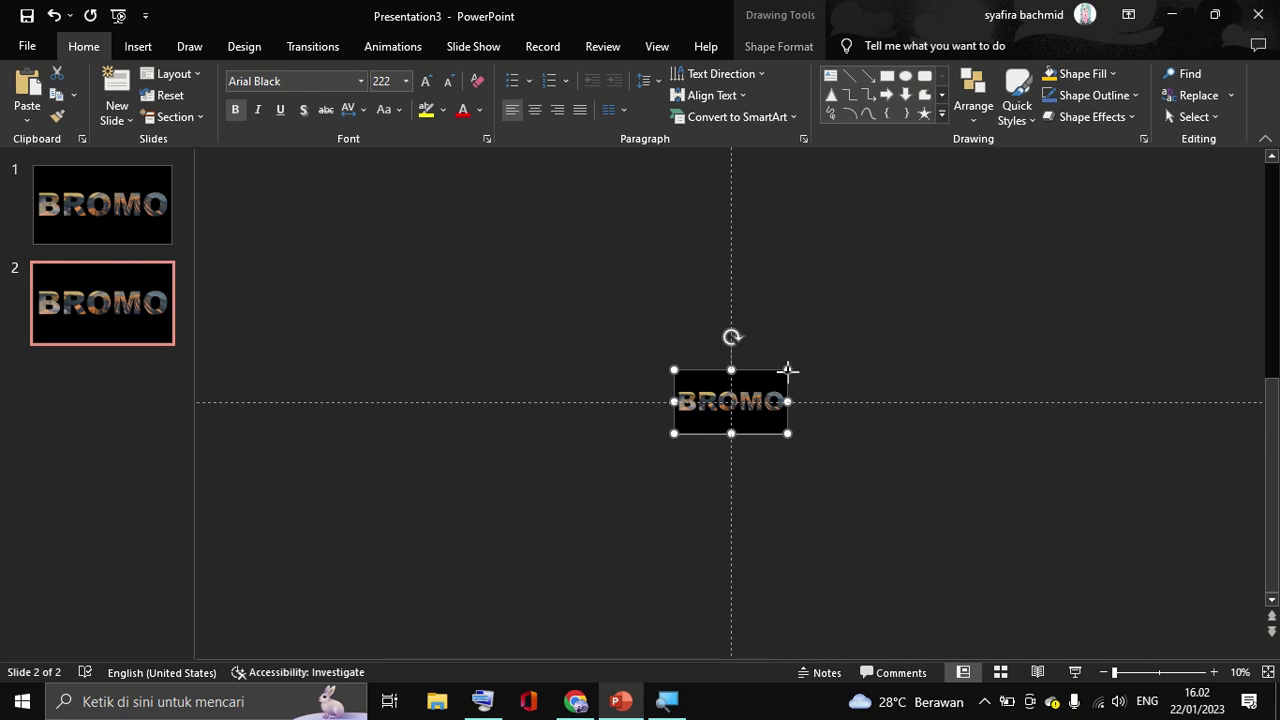
{"action": "left_click_drag", "start_coordinate": [788, 371], "coordinate": [1258, 163]}
{"action": "left_click_drag", "start_coordinate": [1111, 280], "coordinate": [1177, 229]}
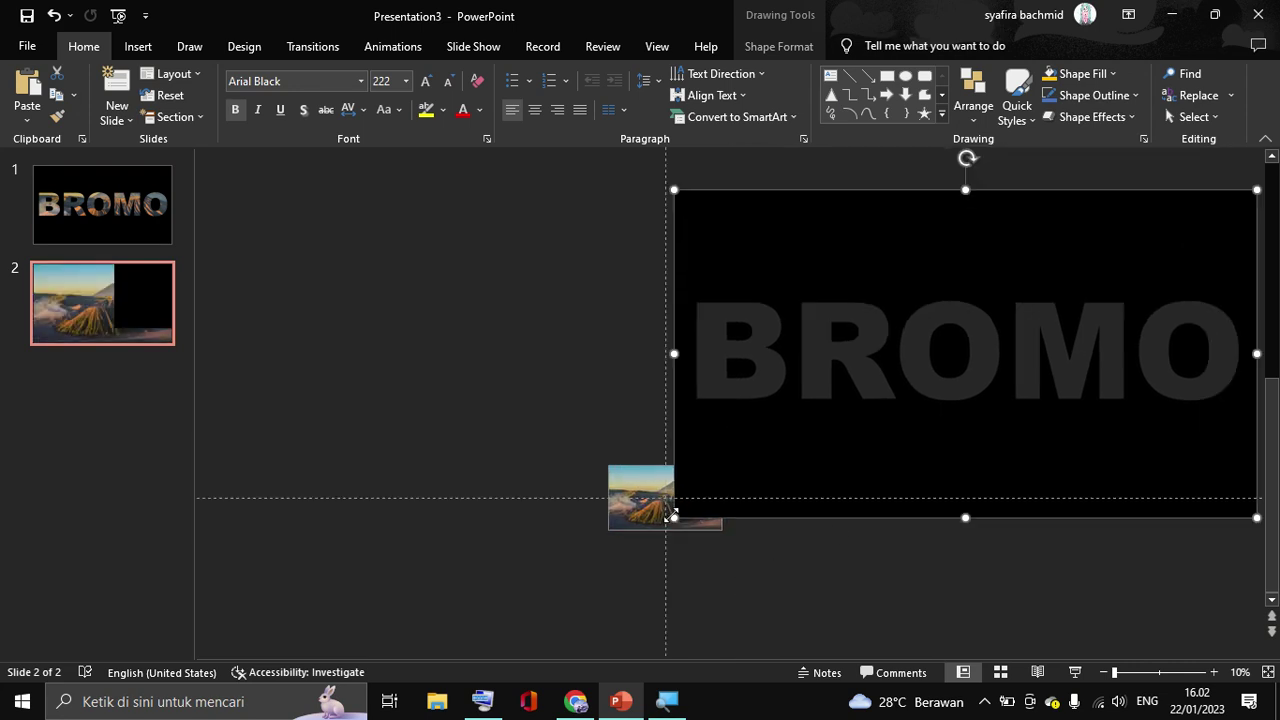
{"action": "left_click_drag", "start_coordinate": [671, 515], "coordinate": [242, 718]}
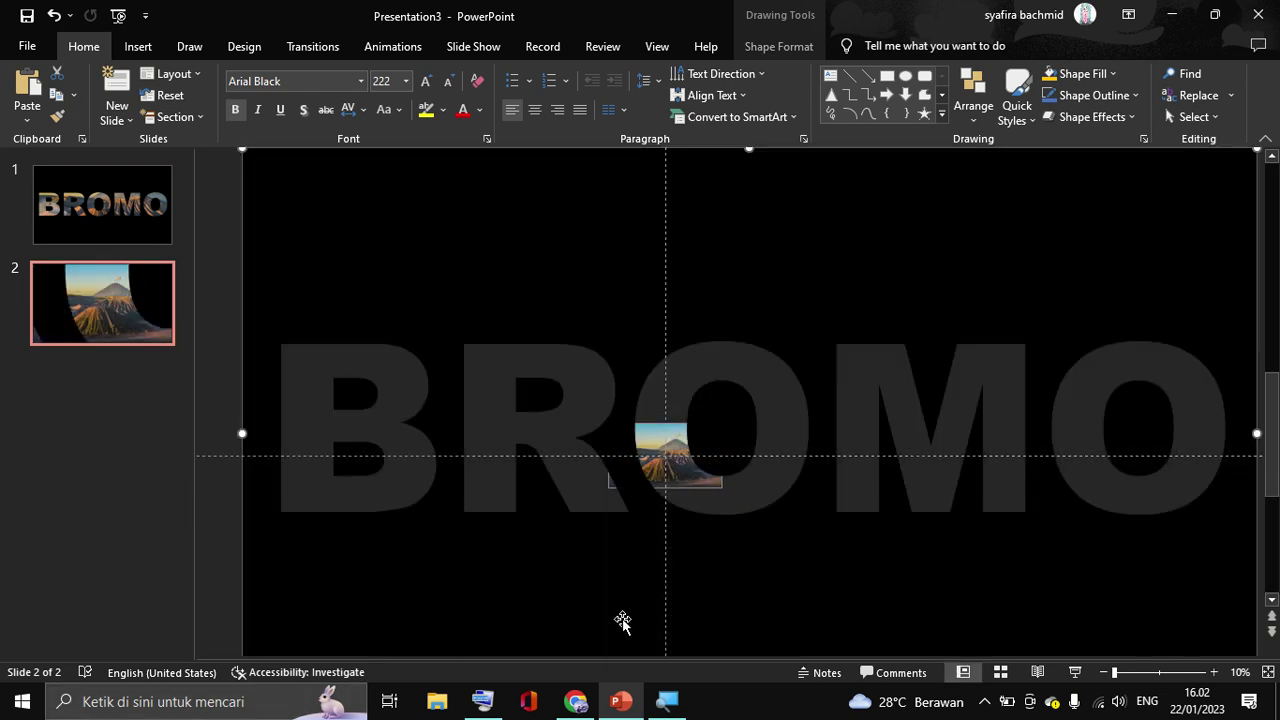
Step: Enlarge slide 2's BROMO cut-out from its lower-left corner to about thirteen times the slide's width, repositioning it between resizes
{"action": "left_click_drag", "start_coordinate": [771, 543], "coordinate": [1160, 220]}
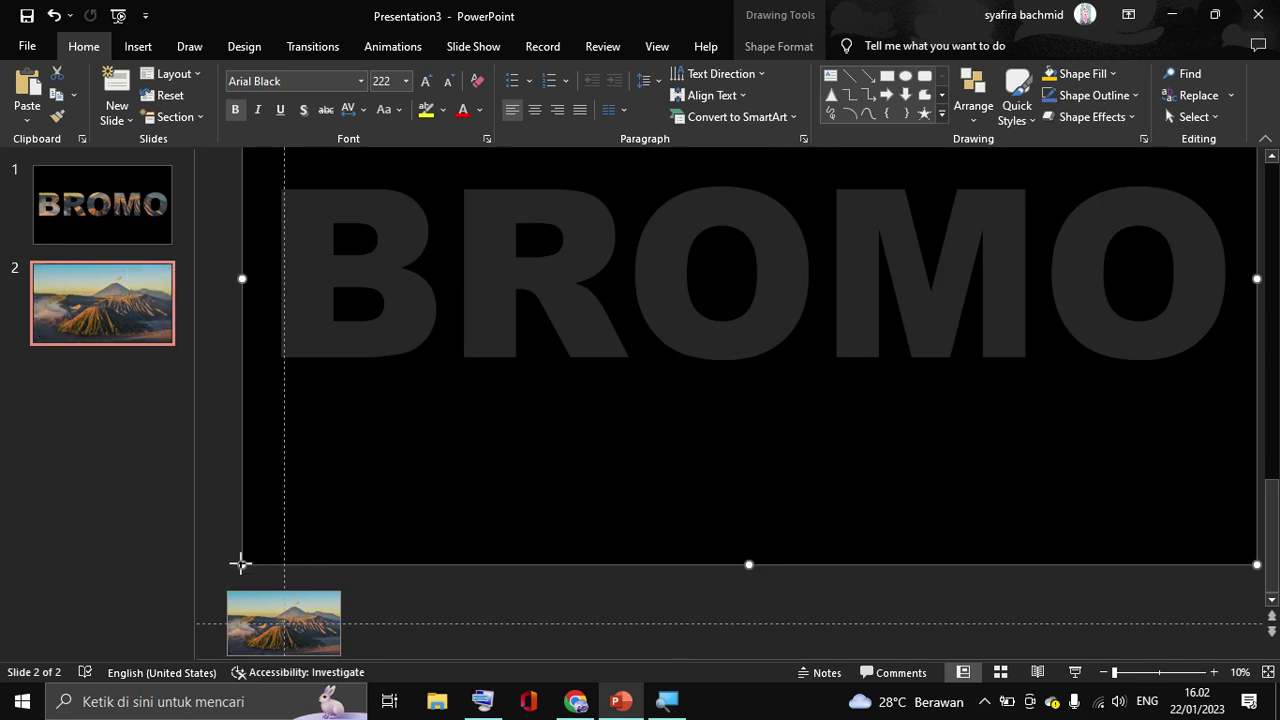
{"action": "left_click_drag", "start_coordinate": [241, 564], "coordinate": [20, 718]}
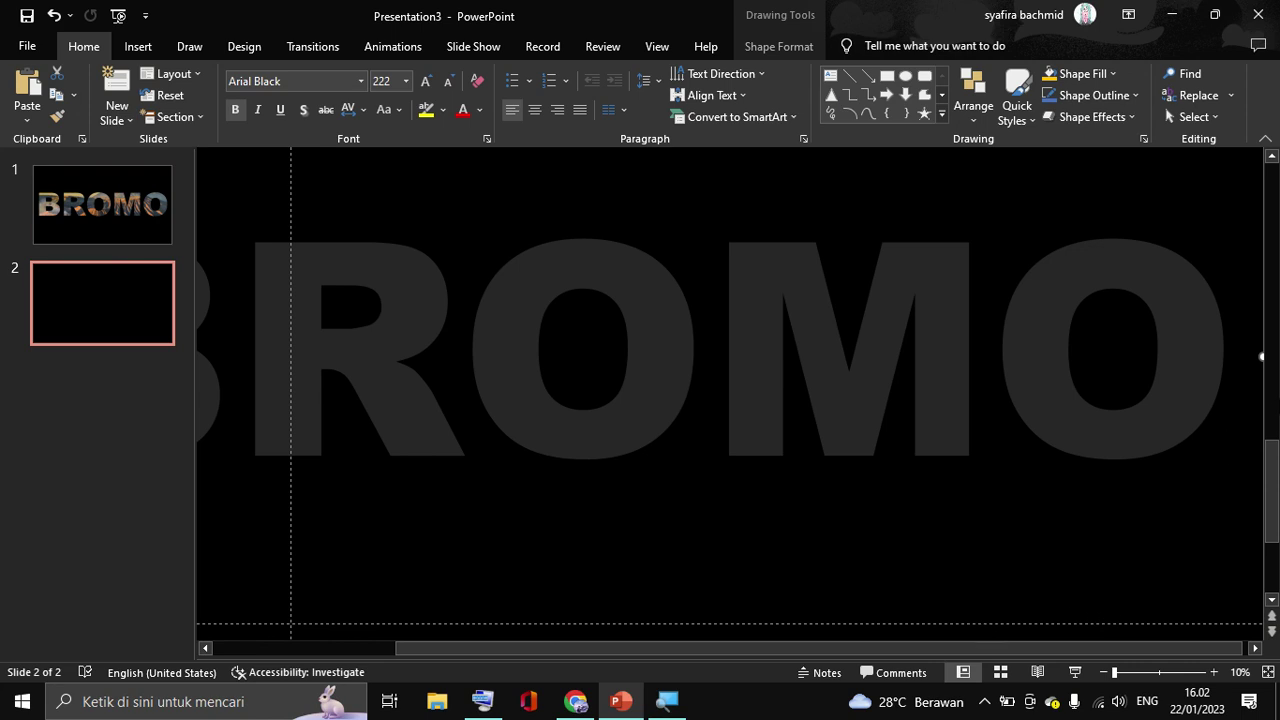
{"action": "left_click_drag", "start_coordinate": [551, 503], "coordinate": [975, 323]}
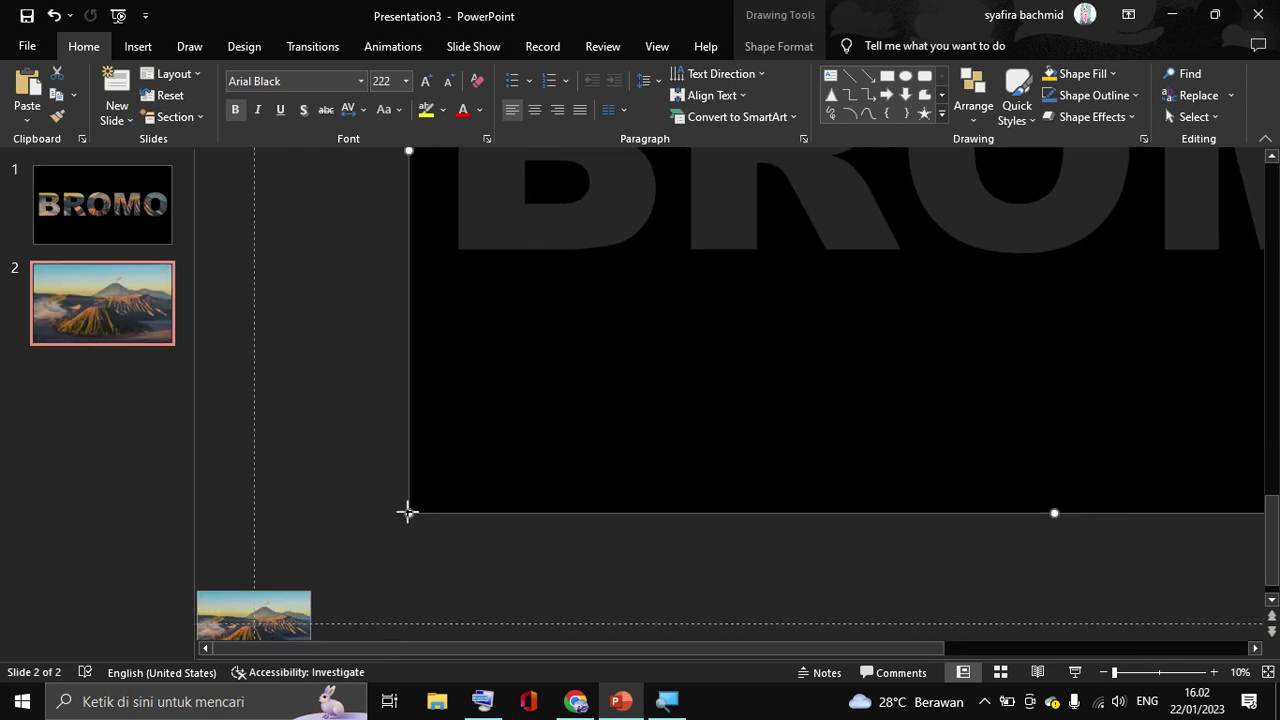
{"action": "left_click_drag", "start_coordinate": [408, 512], "coordinate": [170, 698]}
Step: Move the enlarged cut-out so the left stroke of the first O reveals most of the photo on slide 2
{"action": "left_click", "coordinate": [677, 344]}
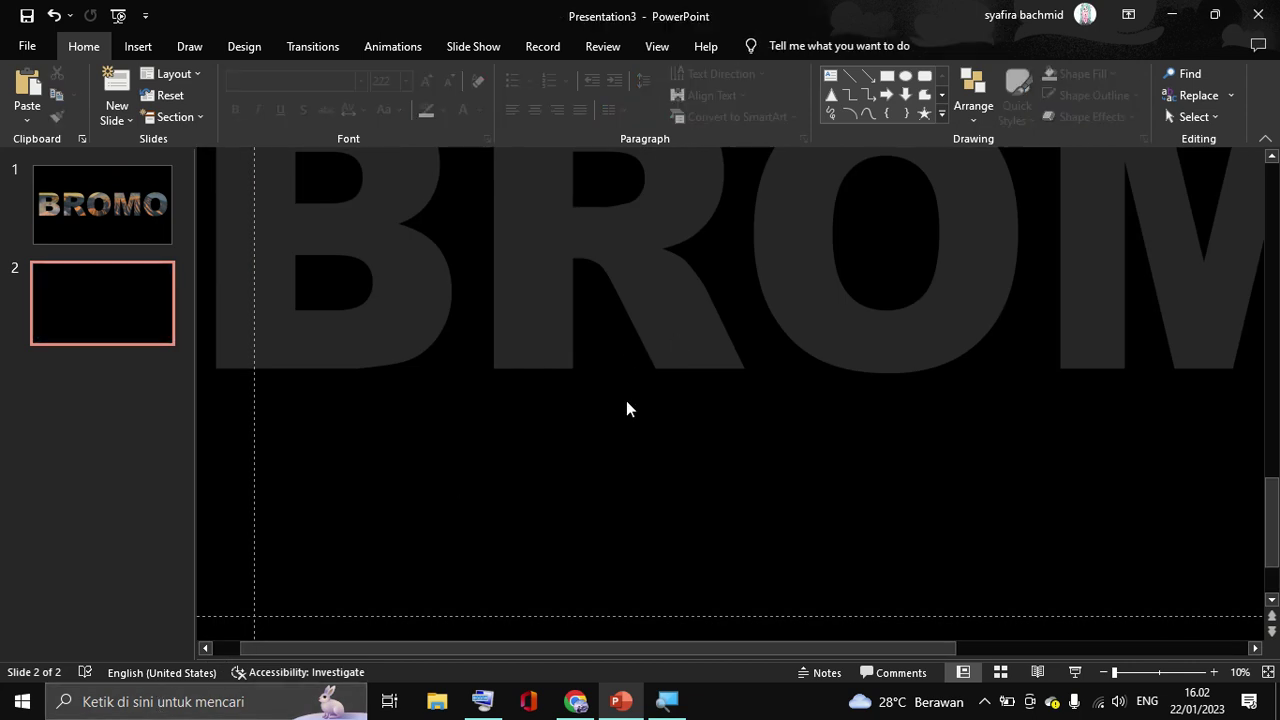
{"action": "mouse_move", "coordinate": [726, 286]}
{"action": "left_mouse_down"}
{"action": "mouse_move", "coordinate": [408, 533]}
{"action": "mouse_move", "coordinate": [206, 637]}
{"action": "left_mouse_up"}
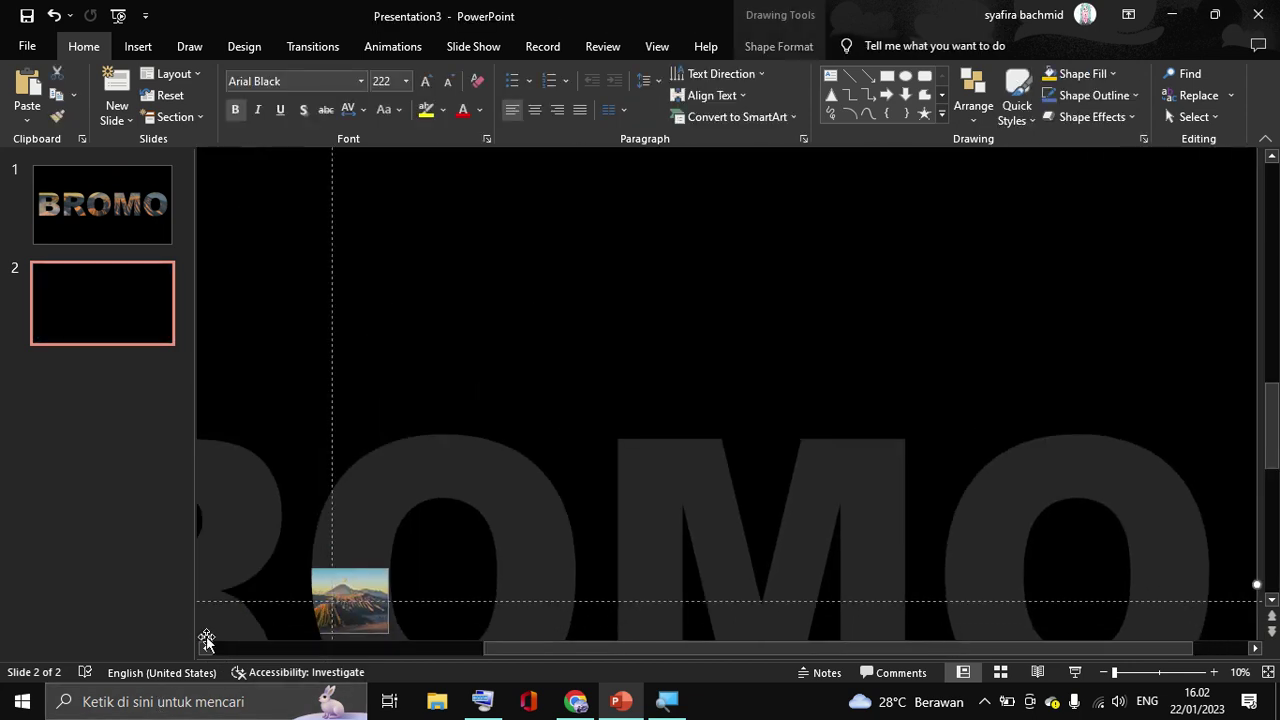
{"action": "left_click", "coordinate": [467, 496]}
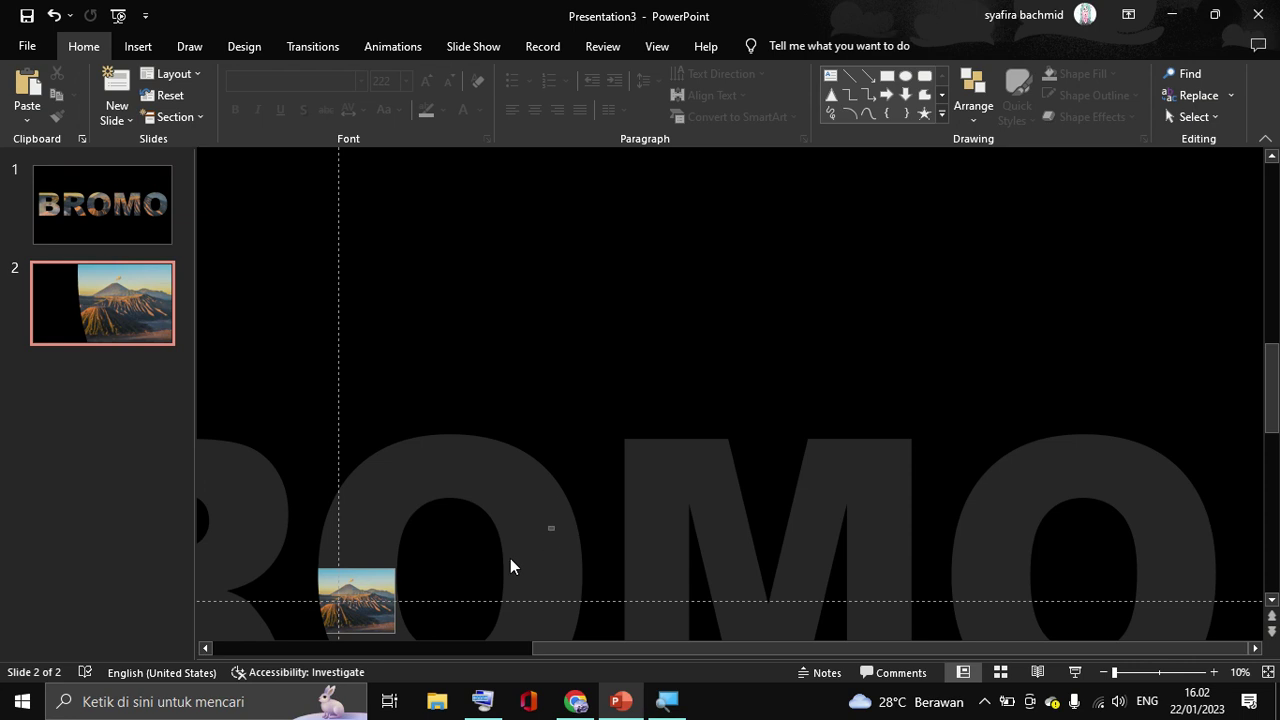
{"action": "mouse_move", "coordinate": [586, 583]}
{"action": "left_mouse_down"}
{"action": "mouse_move", "coordinate": [424, 631]}
{"action": "mouse_move", "coordinate": [323, 614]}
{"action": "mouse_move", "coordinate": [237, 649]}
{"action": "mouse_move", "coordinate": [267, 658]}
{"action": "left_mouse_up"}
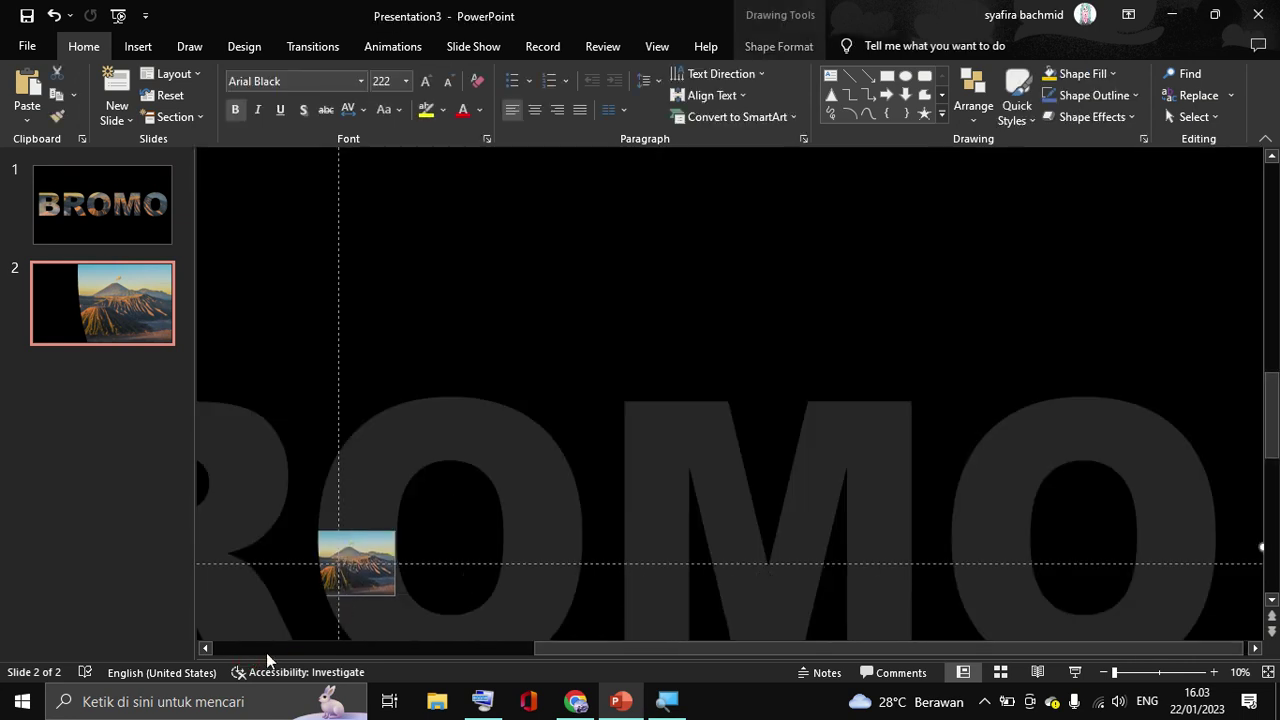
{"action": "left_click", "coordinate": [418, 464]}
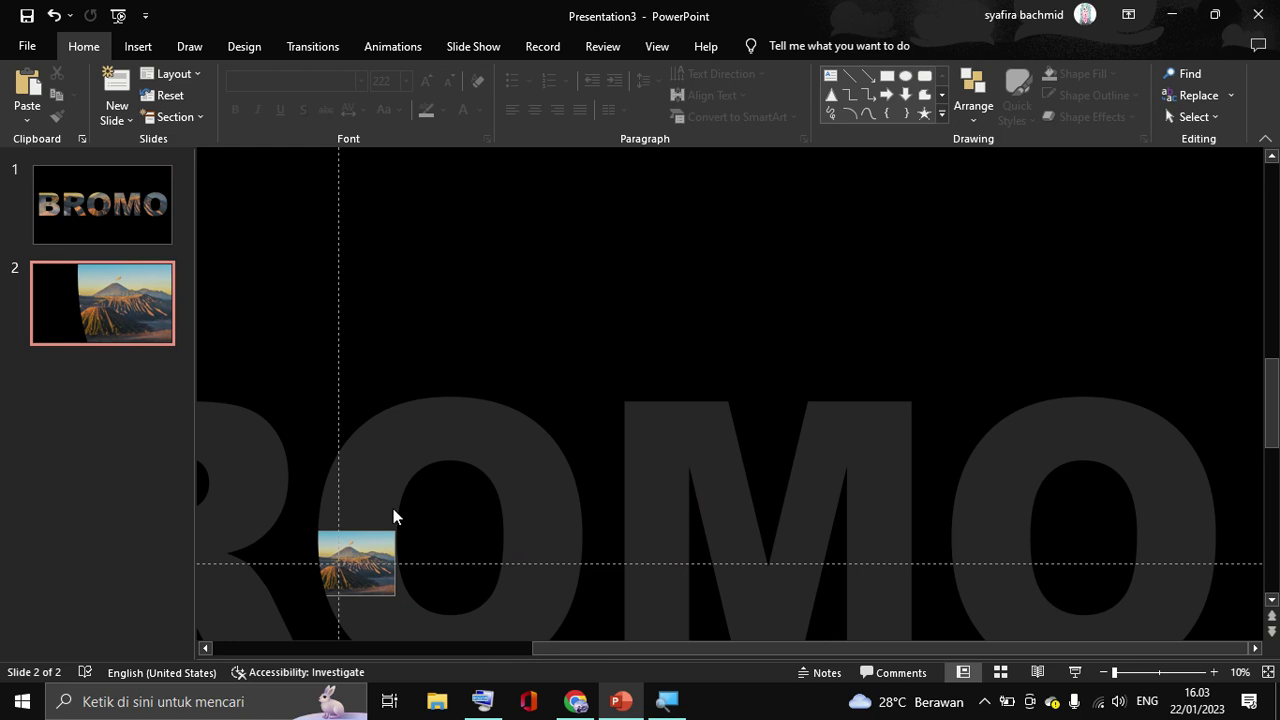
{"action": "mouse_move", "coordinate": [397, 525]}
{"action": "left_mouse_down"}
{"action": "mouse_move", "coordinate": [391, 623]}
{"action": "mouse_move", "coordinate": [334, 657]}
{"action": "mouse_move", "coordinate": [284, 628]}
{"action": "mouse_move", "coordinate": [179, 625]}
{"action": "left_mouse_up"}
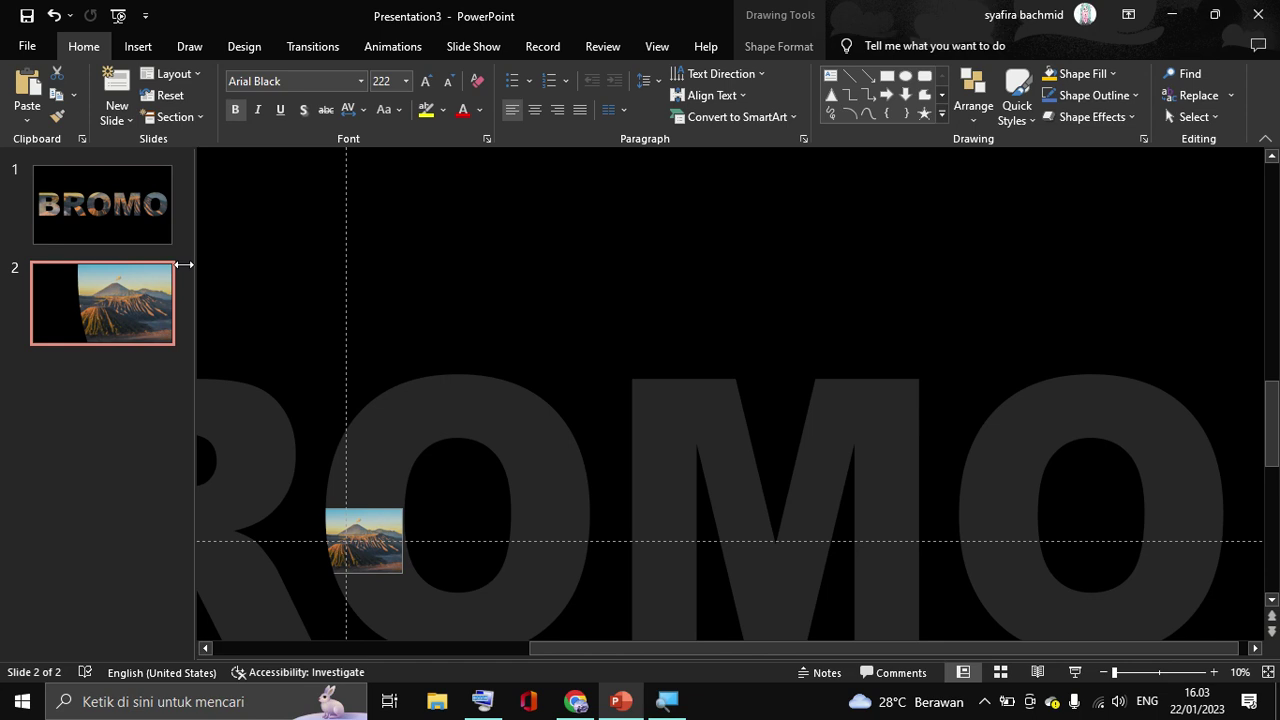
Step: Hide the slide thumbnails and examine how far the enlarged cut-out extends around slide 2
{"action": "left_click_drag", "start_coordinate": [183, 264], "coordinate": [3, 251]}
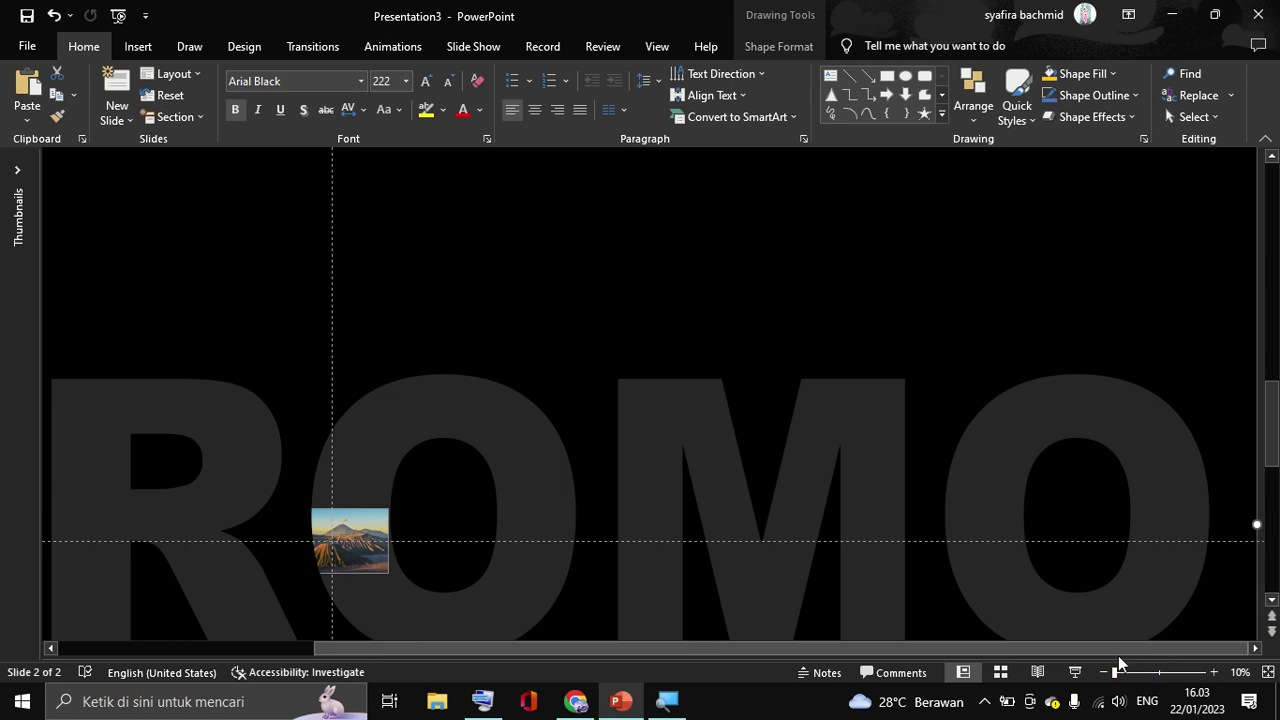
{"action": "left_click_drag", "start_coordinate": [1119, 655], "coordinate": [808, 632]}
{"action": "left_click", "coordinate": [808, 632]}
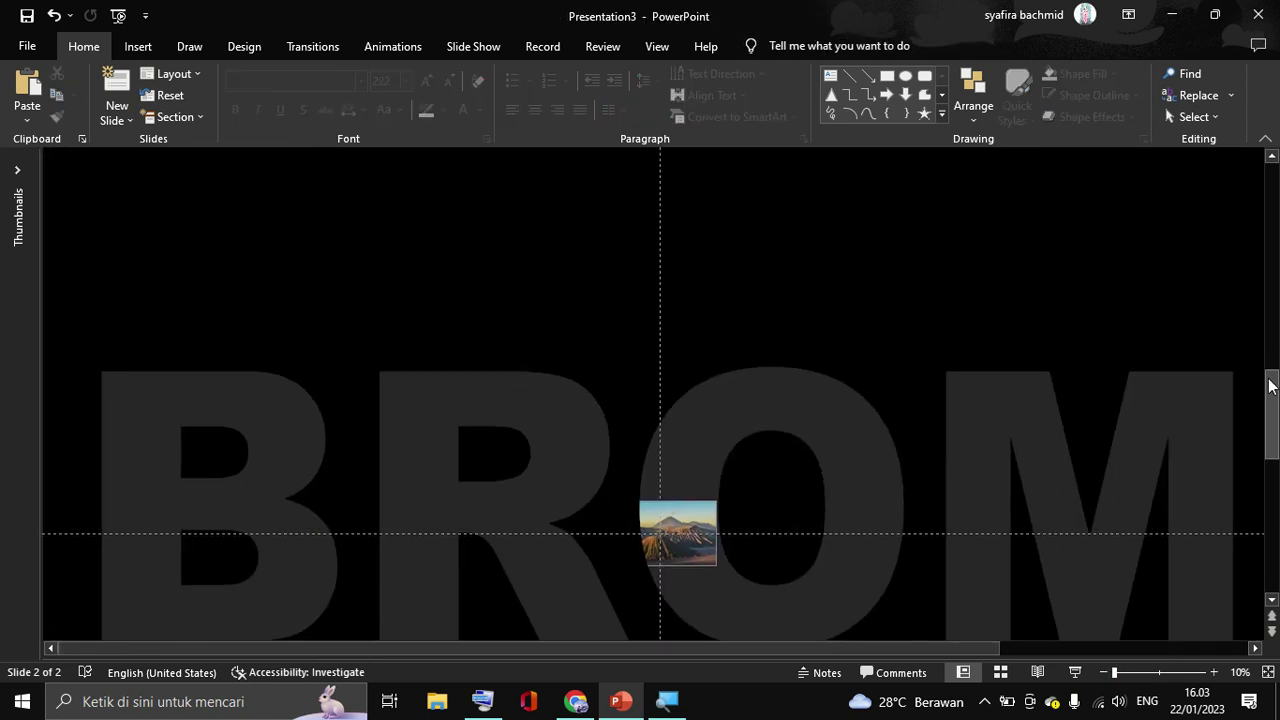
{"action": "left_click_drag", "start_coordinate": [1269, 384], "coordinate": [1270, 525]}
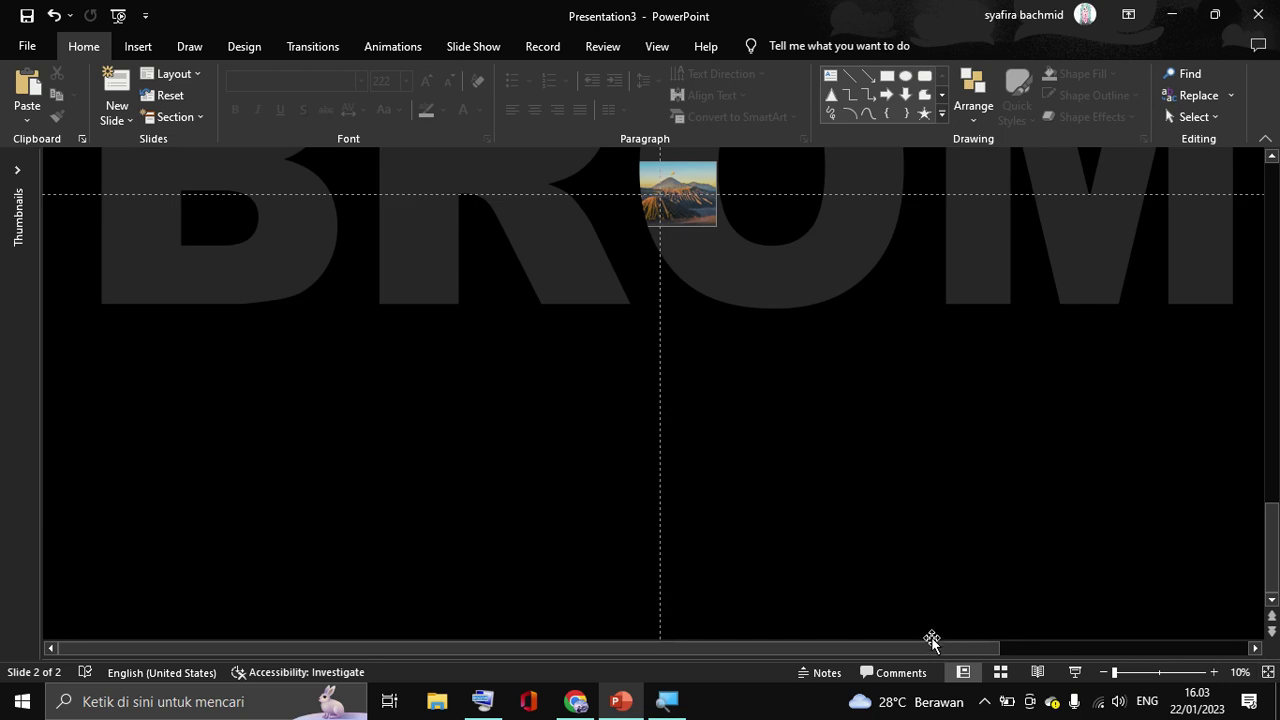
{"action": "left_click_drag", "start_coordinate": [928, 651], "coordinate": [1178, 651]}
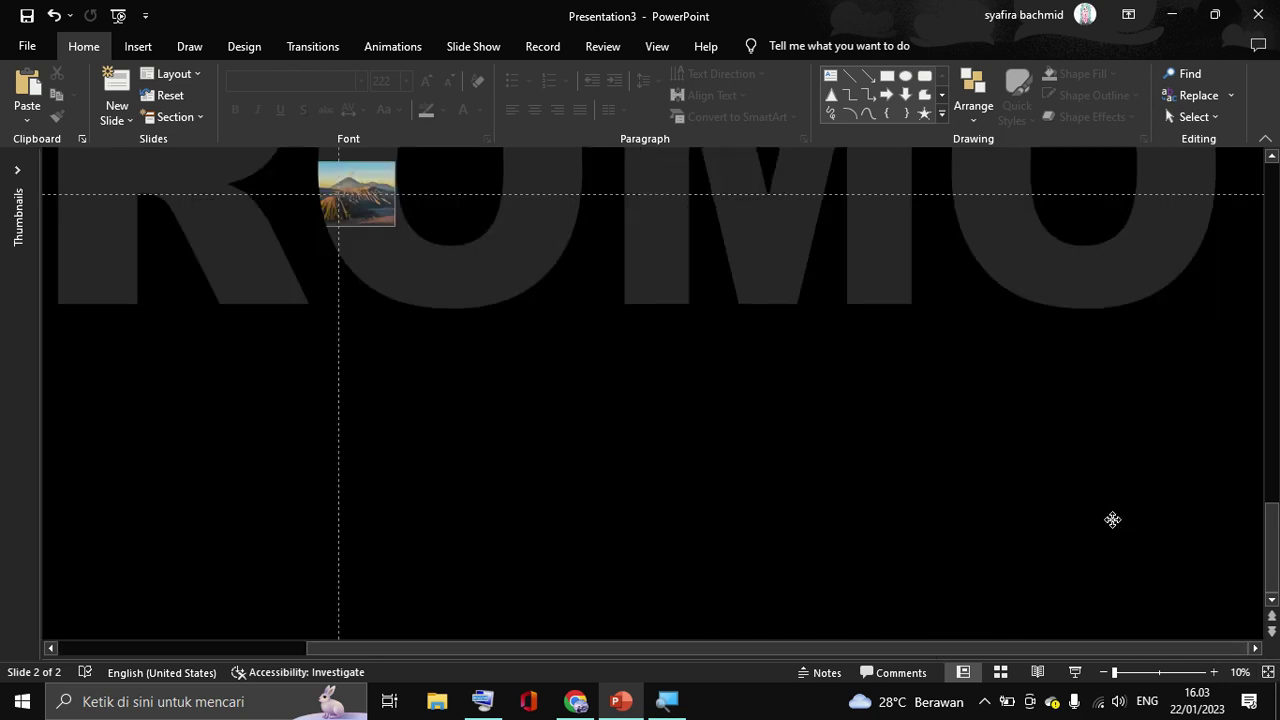
{"action": "left_click", "coordinate": [1113, 522]}
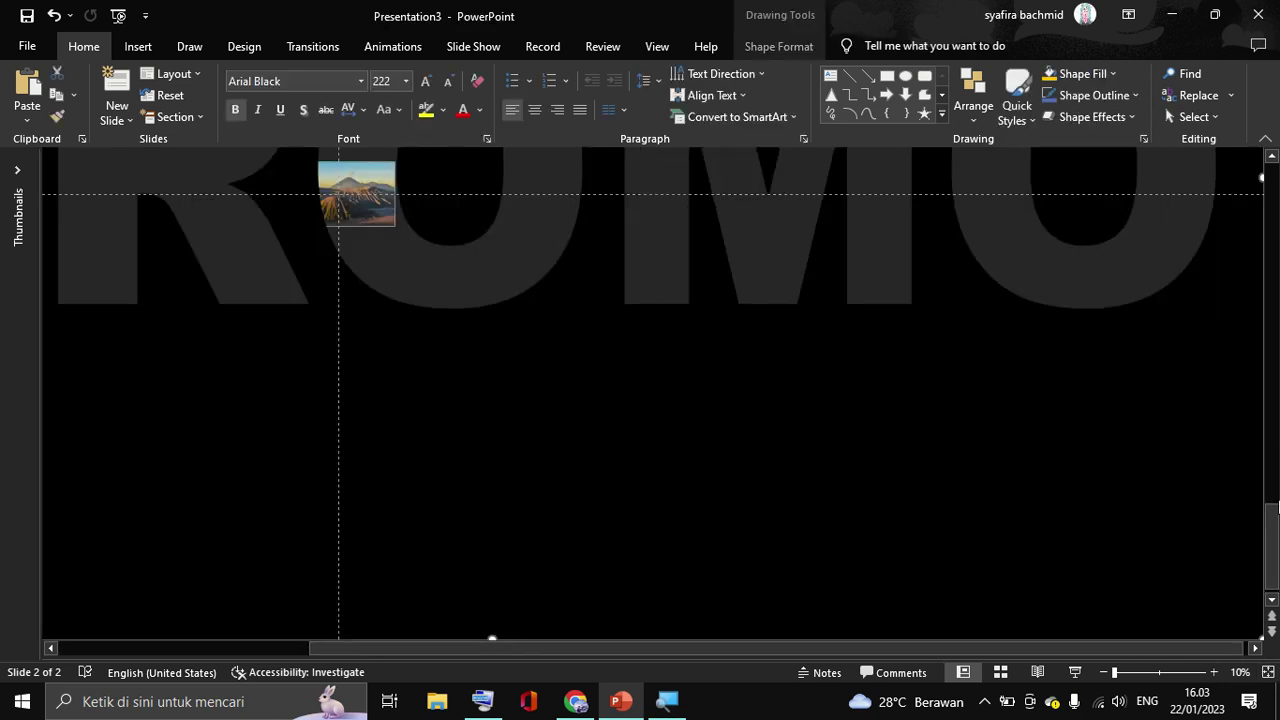
{"action": "left_click_drag", "start_coordinate": [1272, 510], "coordinate": [1272, 300]}
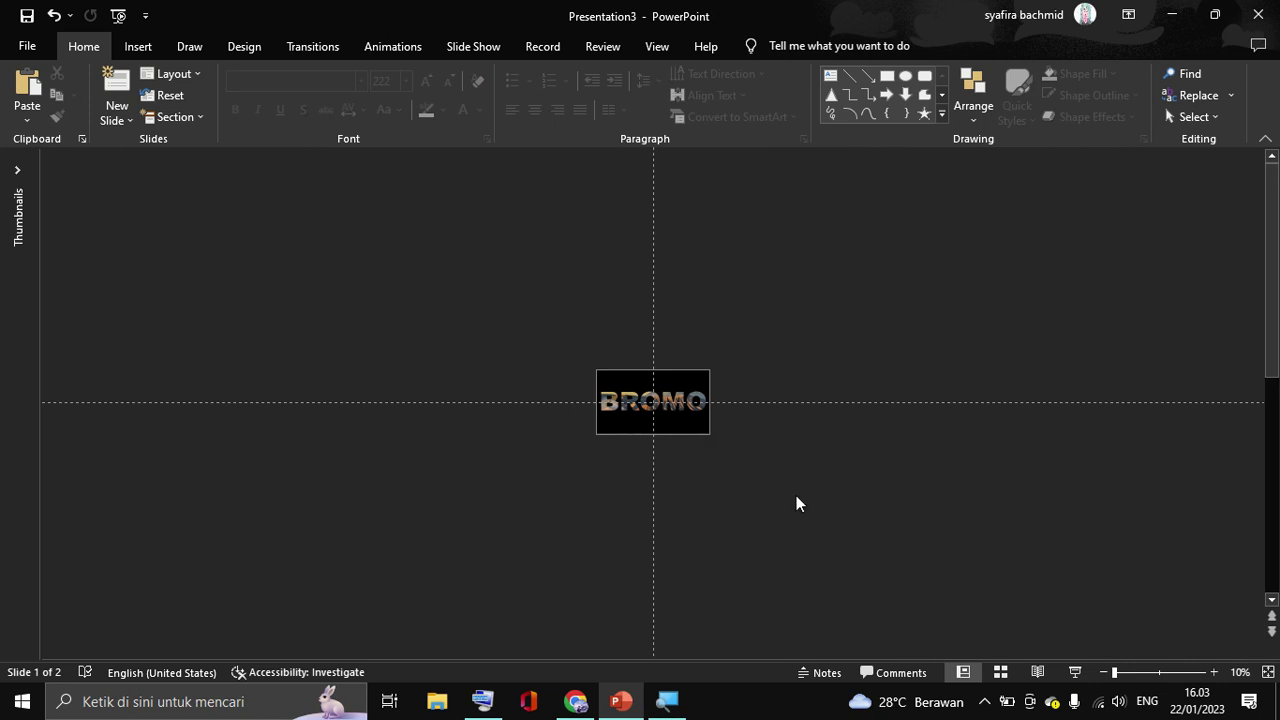
{"action": "scroll", "coordinate": [797, 503], "scroll_direction": "down", "scroll_amount": 2}
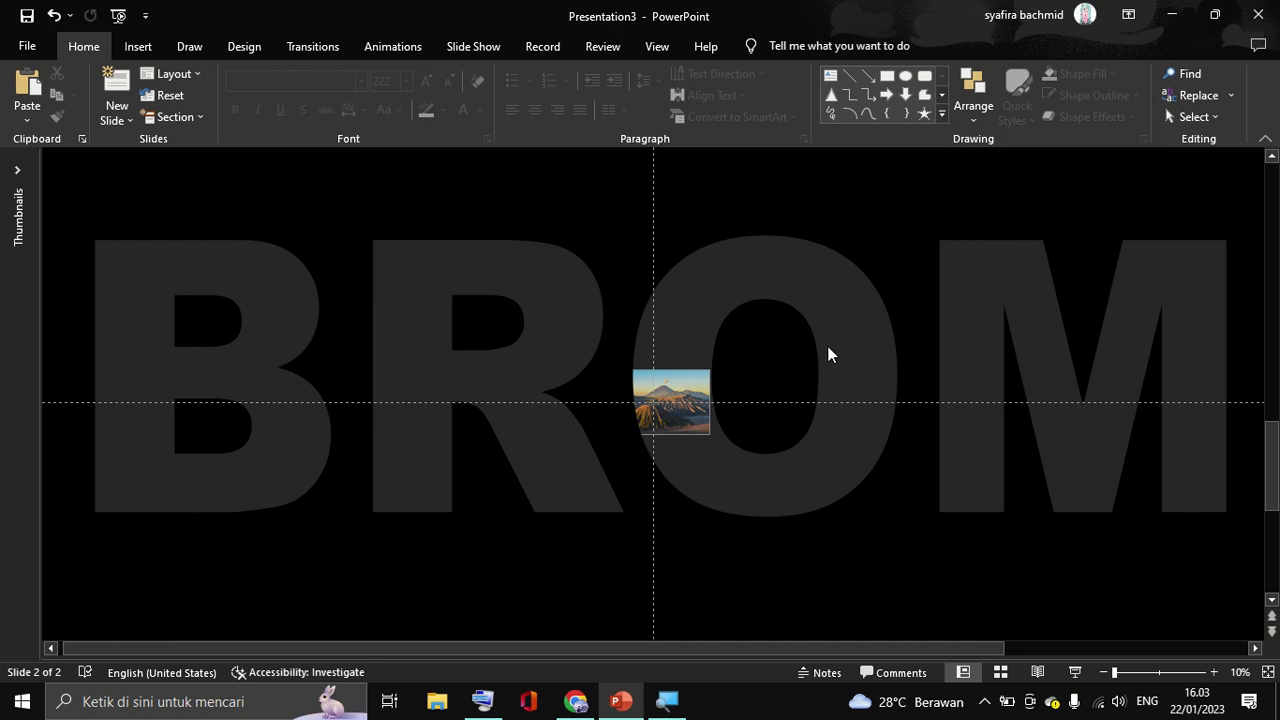
Step: Enlarge the BROMO cut-out from its upper-left corner to about fourteen times the slide's width
{"action": "left_click", "coordinate": [916, 357]}
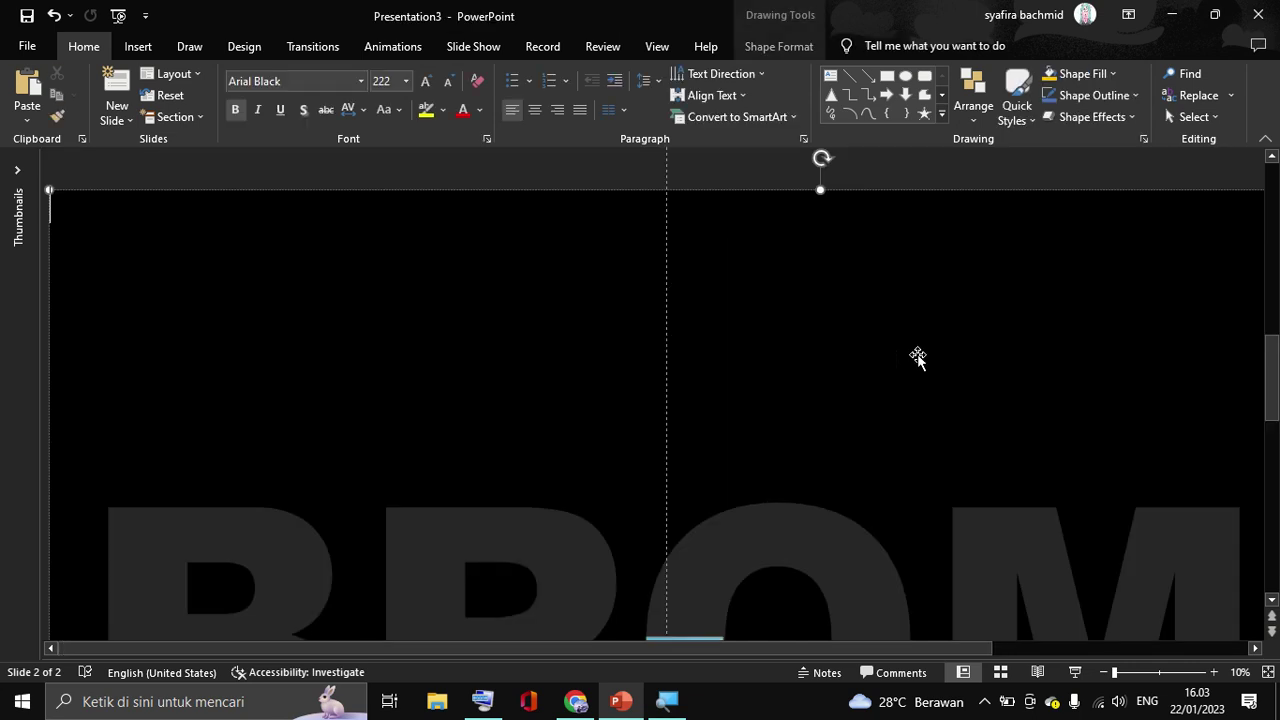
{"action": "left_click", "coordinate": [50, 186]}
{"action": "left_click_drag", "start_coordinate": [50, 186], "coordinate": [5, 190]}
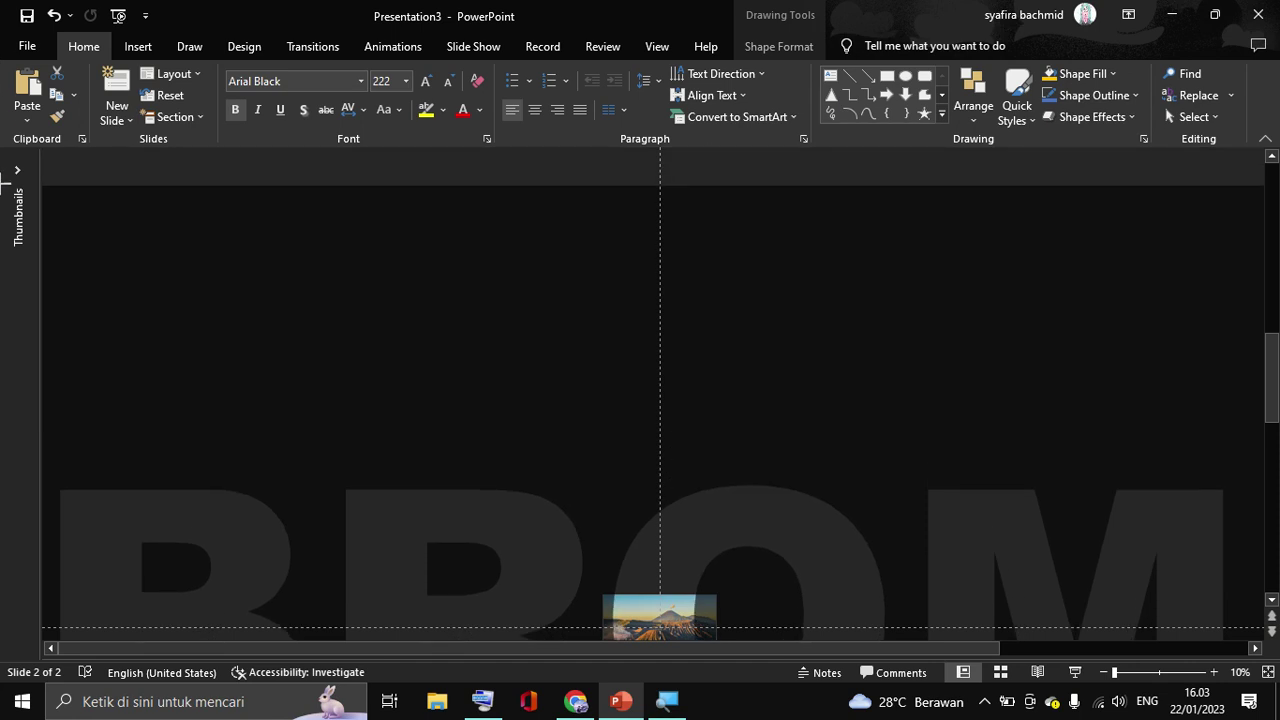
{"action": "key", "text": "ctrl+z"}
Step: Position the M's left stroke over the photo on slide 2 and stretch the cut-out upward from its top edge
{"action": "left_click_drag", "start_coordinate": [795, 486], "coordinate": [470, 557]}
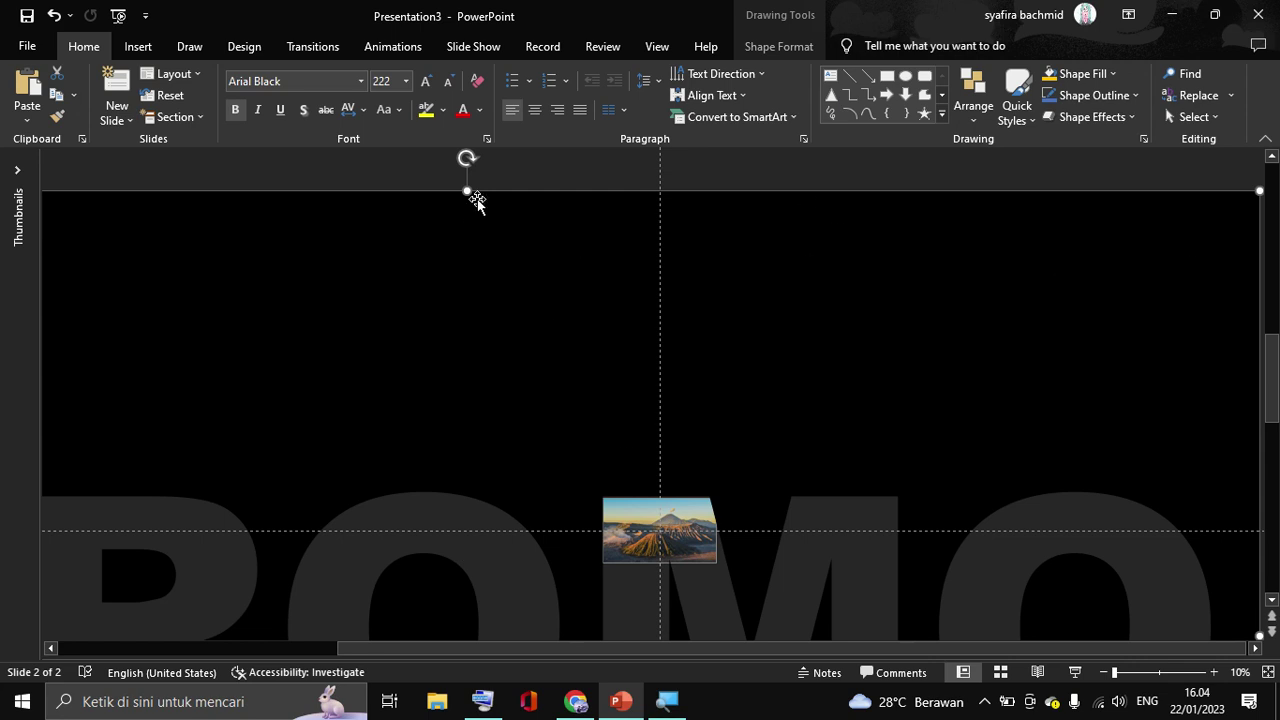
{"action": "left_click_drag", "start_coordinate": [470, 190], "coordinate": [480, 51]}
{"action": "left_click_drag", "start_coordinate": [715, 330], "coordinate": [686, 371]}
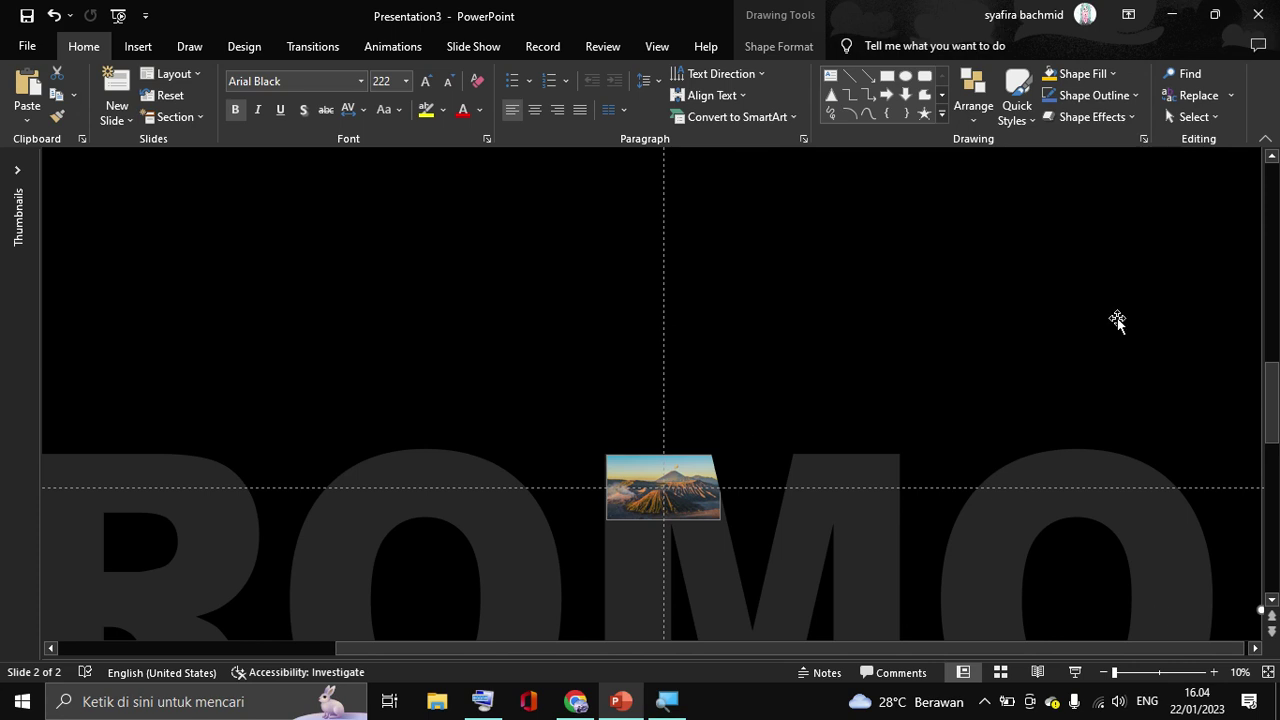
Step: Examine the extent of the stretched cut-out, restore the slide thumbnails and compare slide 1 with slide 2
{"action": "mouse_move", "coordinate": [1271, 400]}
{"action": "left_mouse_down"}
{"action": "mouse_move", "coordinate": [1277, 315]}
{"action": "mouse_move", "coordinate": [1272, 380]}
{"action": "left_mouse_up"}
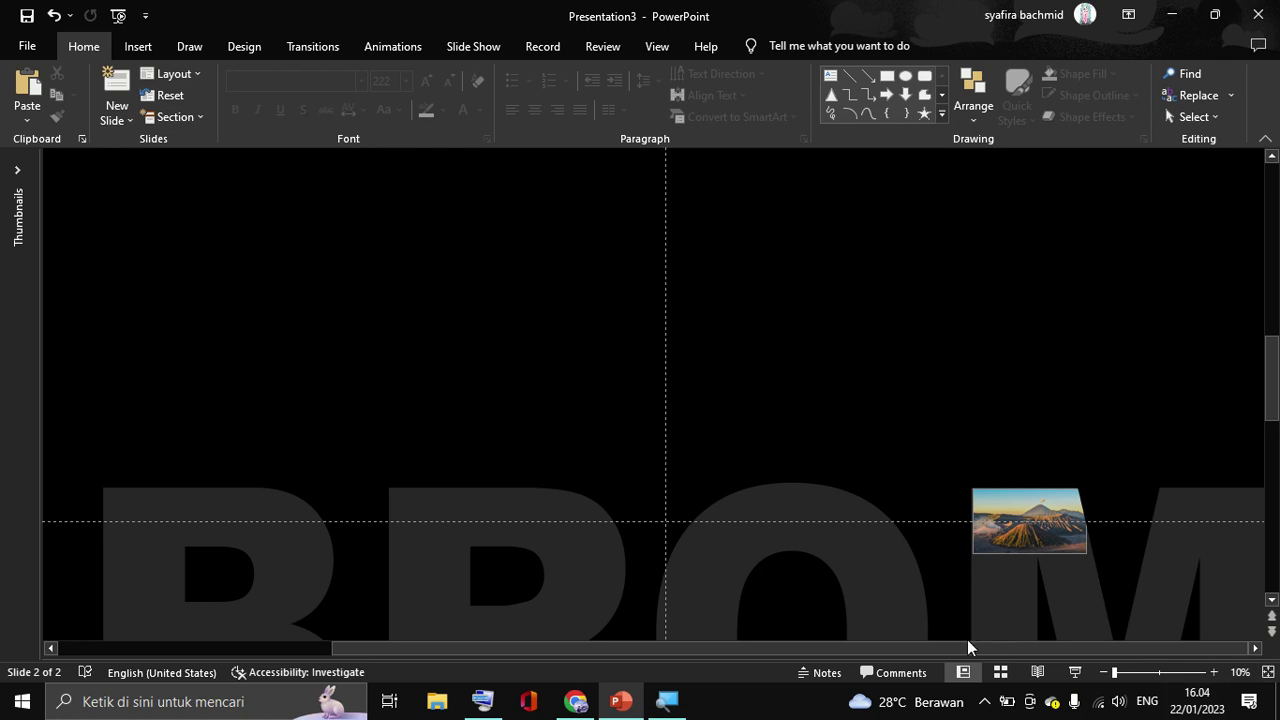
{"action": "left_click_drag", "start_coordinate": [968, 648], "coordinate": [1135, 650]}
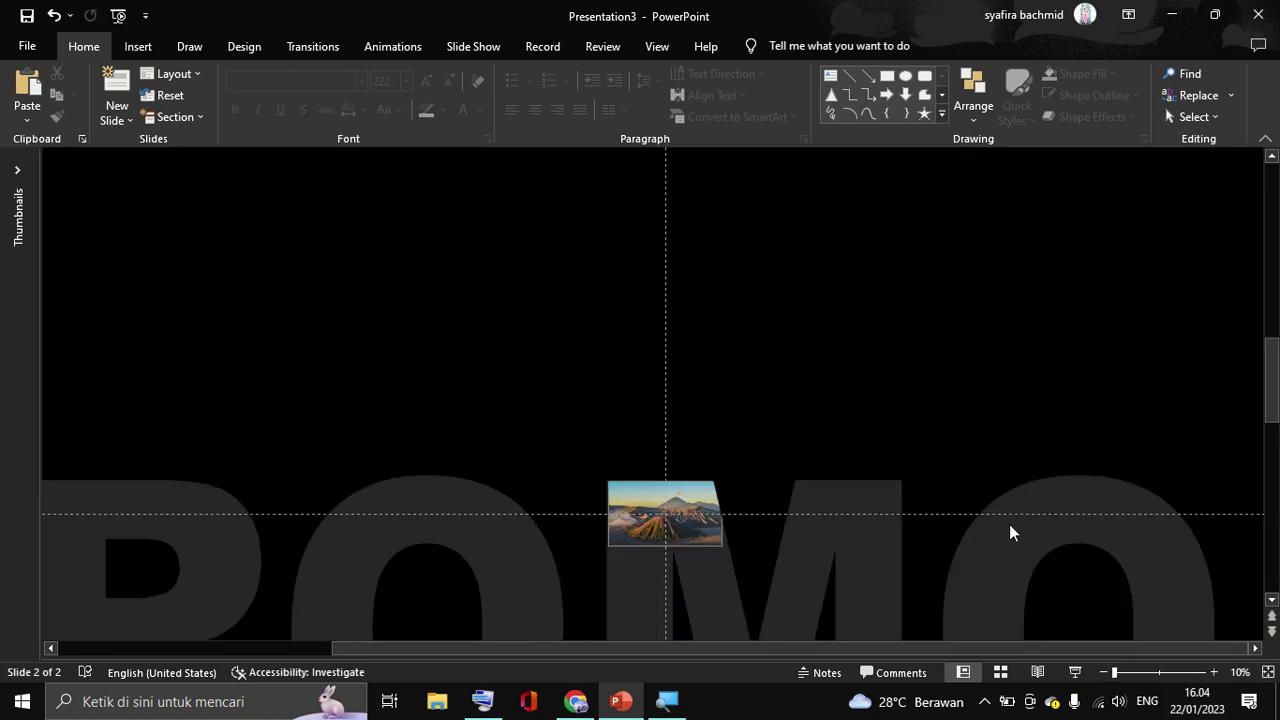
{"action": "left_click", "coordinate": [967, 447]}
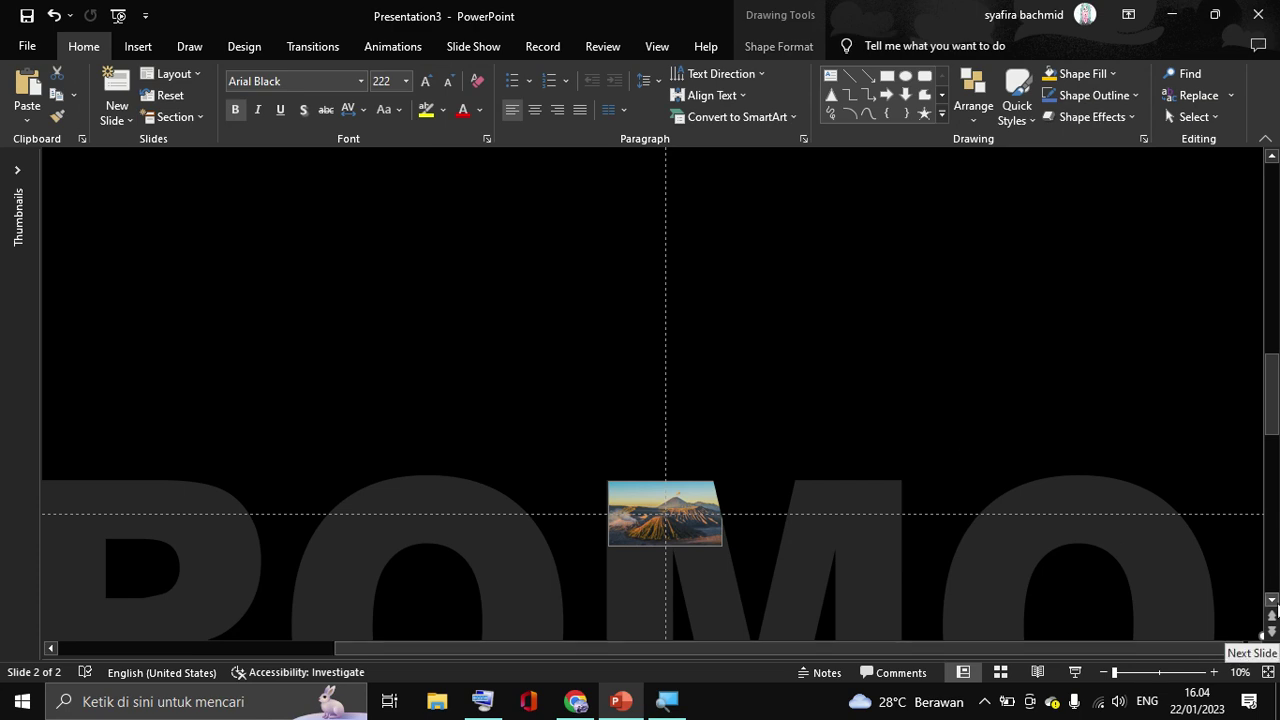
{"action": "scroll", "coordinate": [1272, 606], "scroll_direction": "down", "scroll_amount": 3}
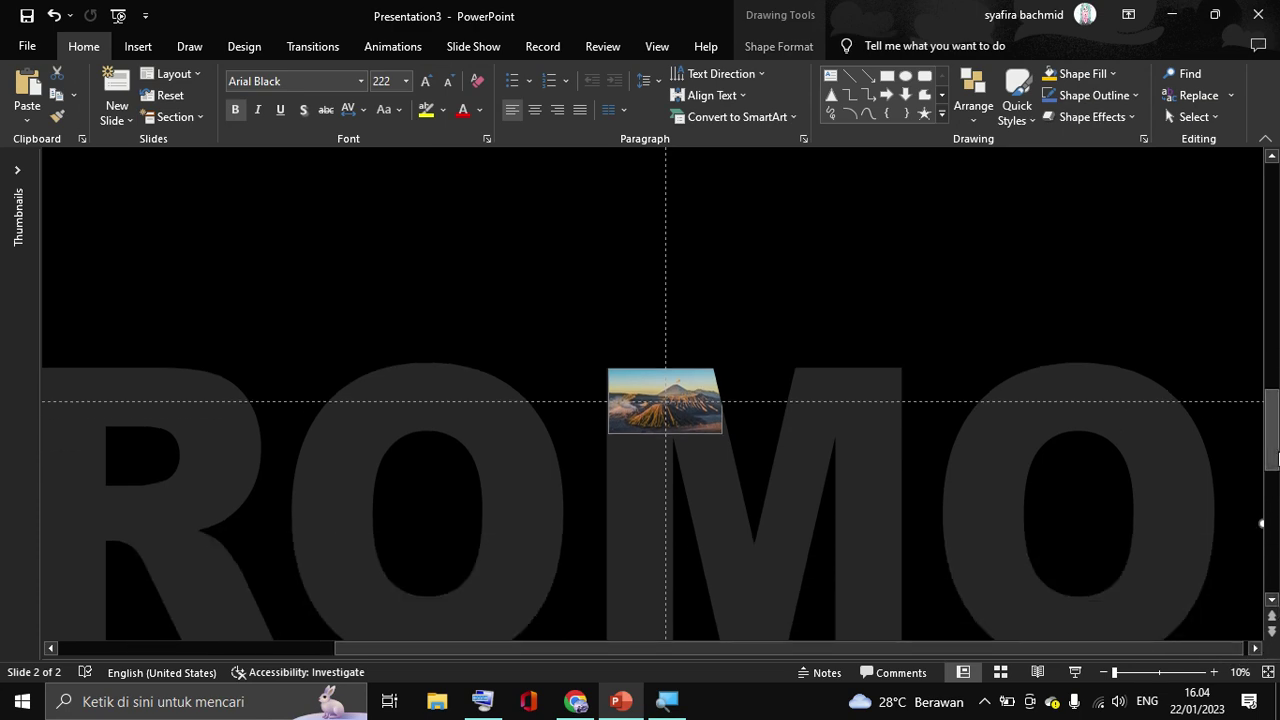
{"action": "left_click_drag", "start_coordinate": [1278, 457], "coordinate": [1277, 575]}
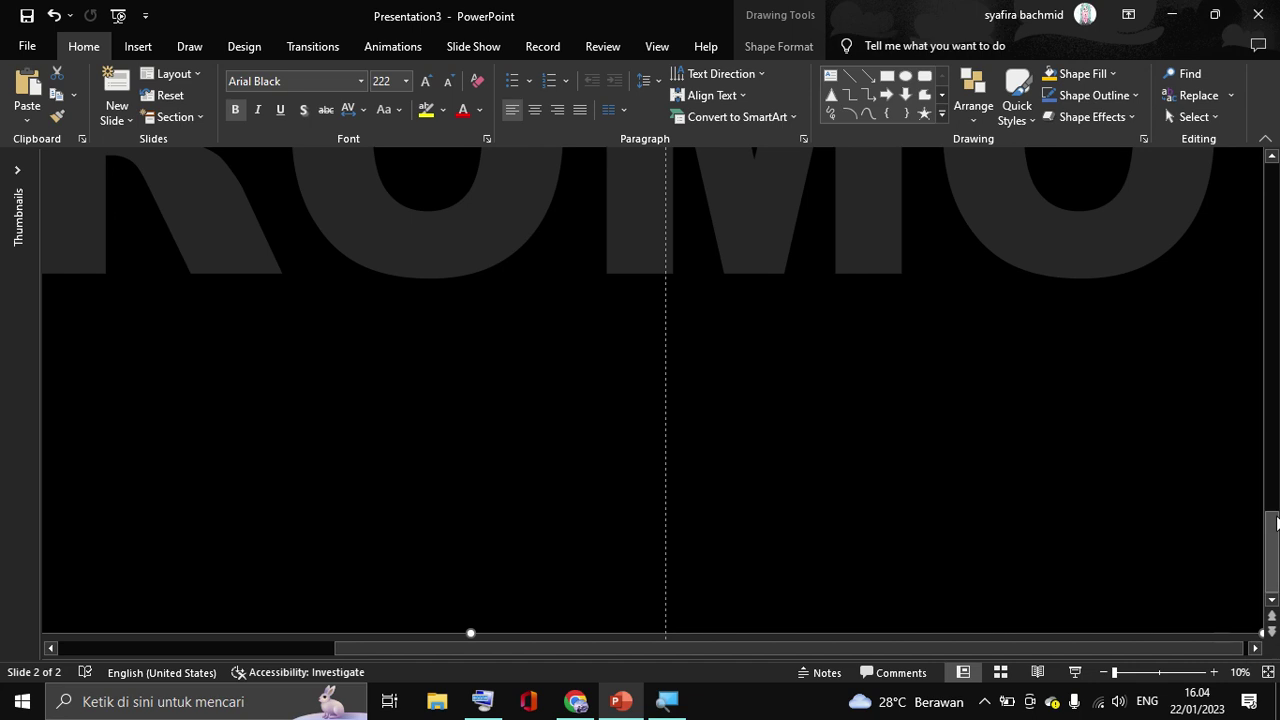
{"action": "left_click_drag", "start_coordinate": [1278, 521], "coordinate": [1277, 450]}
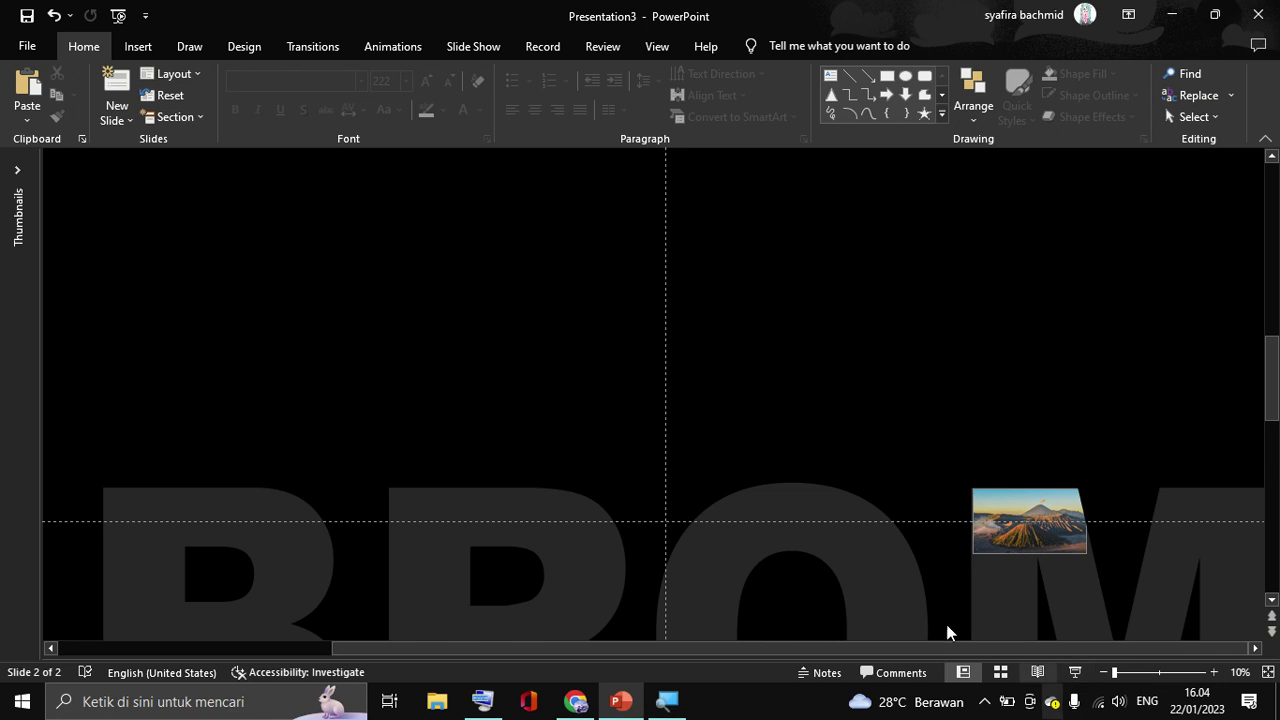
{"action": "left_click", "coordinate": [17, 172]}
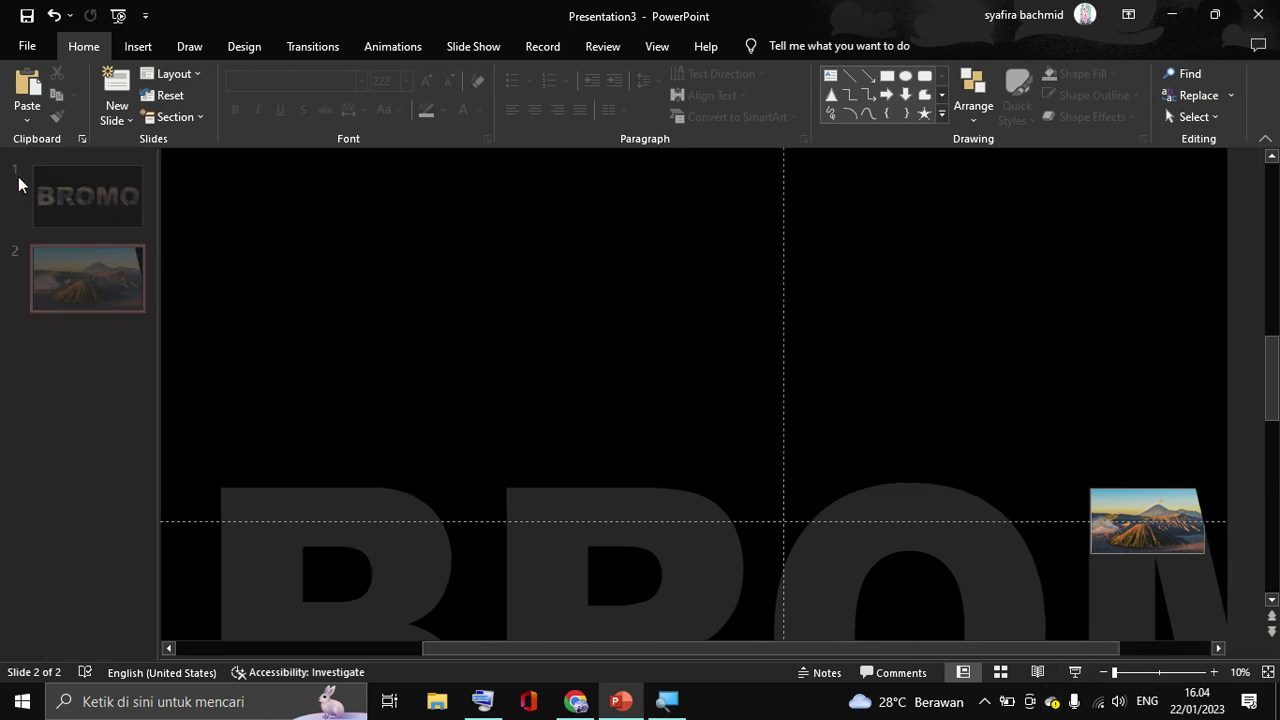
{"action": "left_click", "coordinate": [110, 218]}
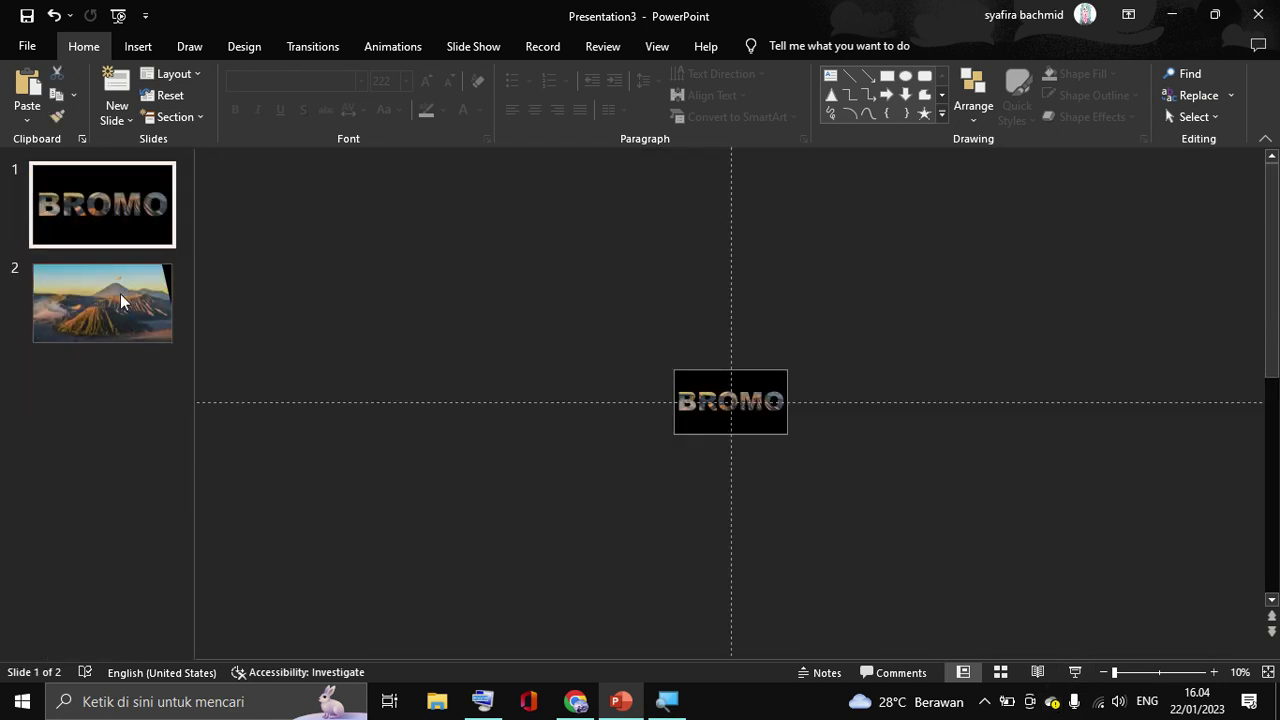
{"action": "left_click", "coordinate": [124, 302]}
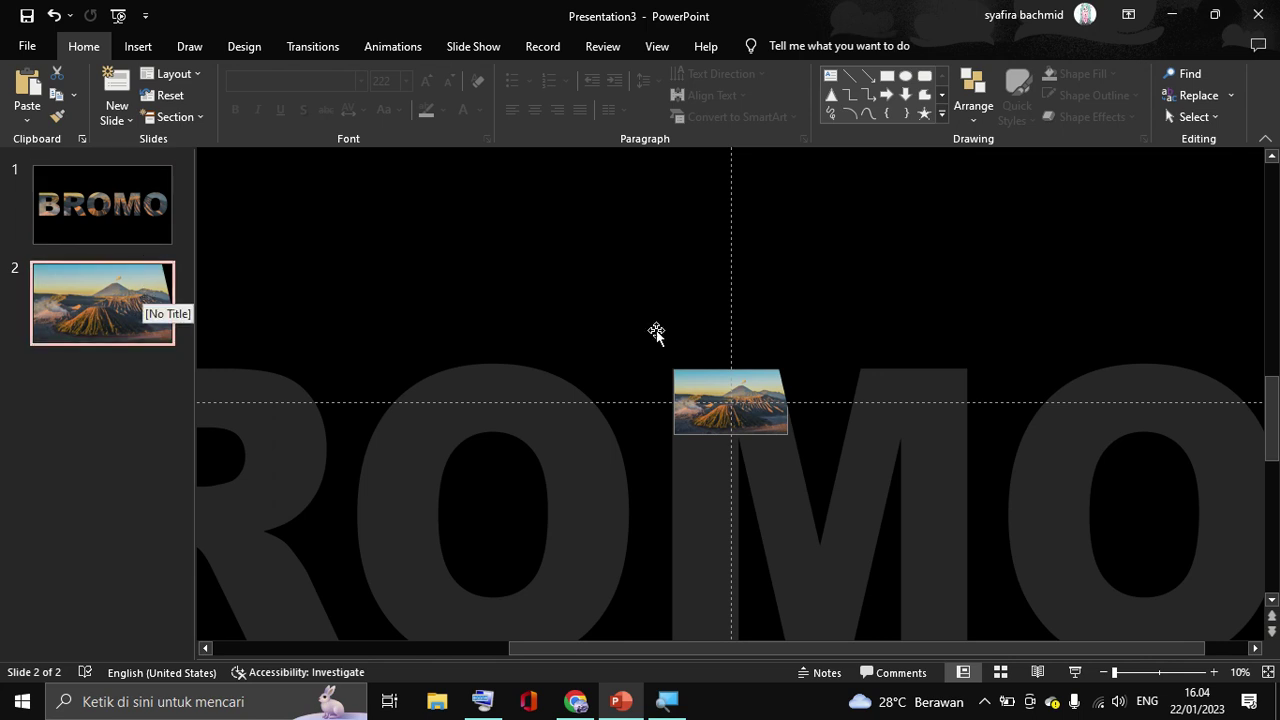
Step: Nudge slide 2's cut-out to the right to shift the black wedge off the photo's upper-right corner
{"action": "left_click", "coordinate": [1158, 672]}
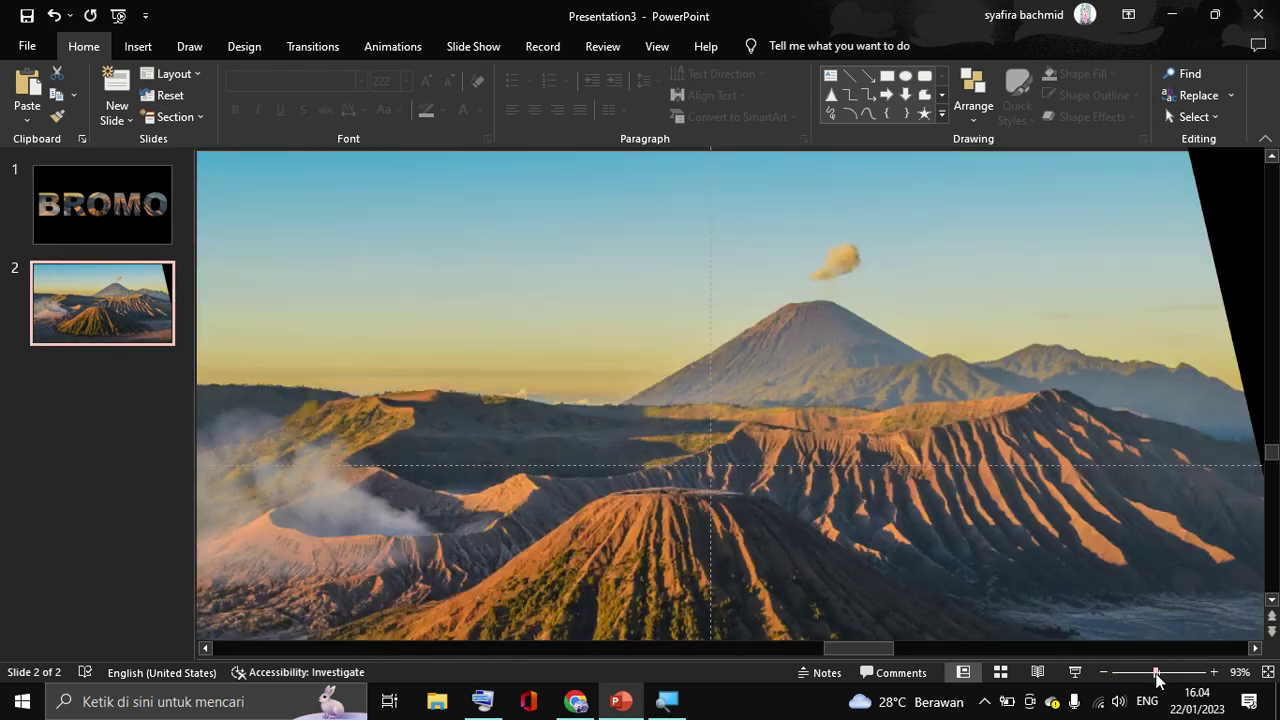
{"action": "left_click", "coordinate": [1221, 192]}
{"action": "key", "text": "Right"}
{"action": "key", "text": "Right"}
{"action": "key", "text": "Right"}
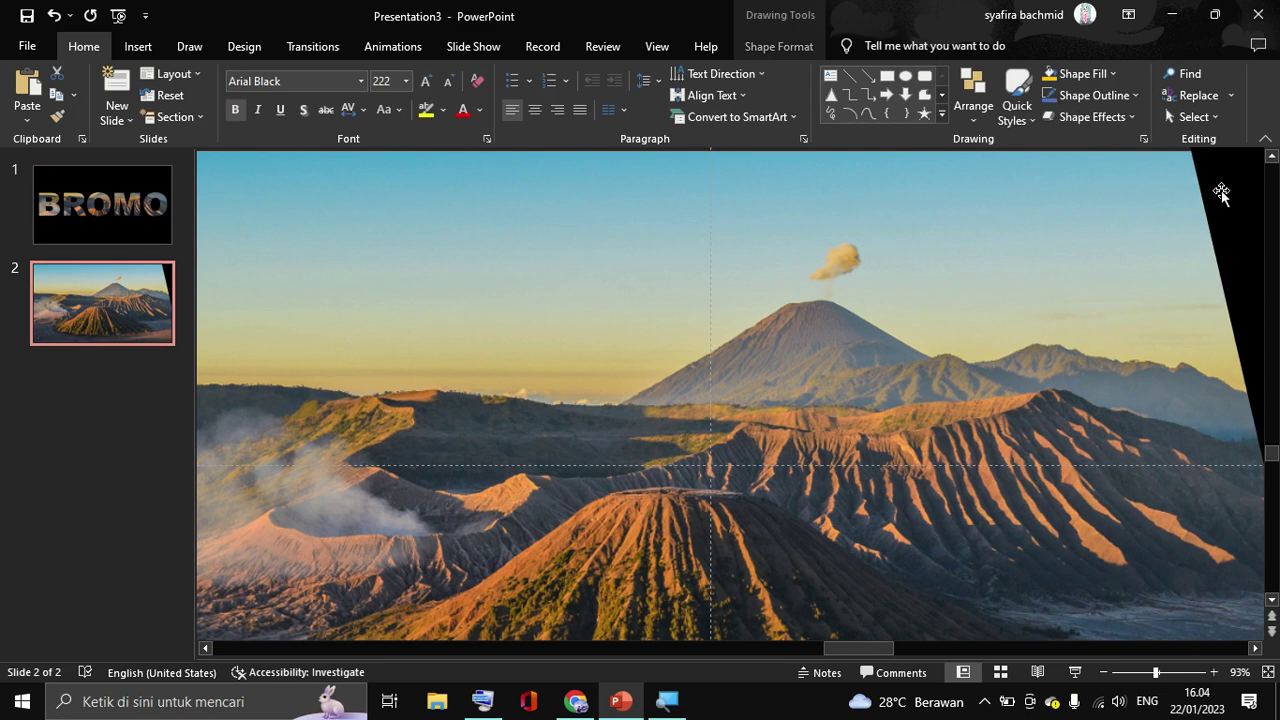